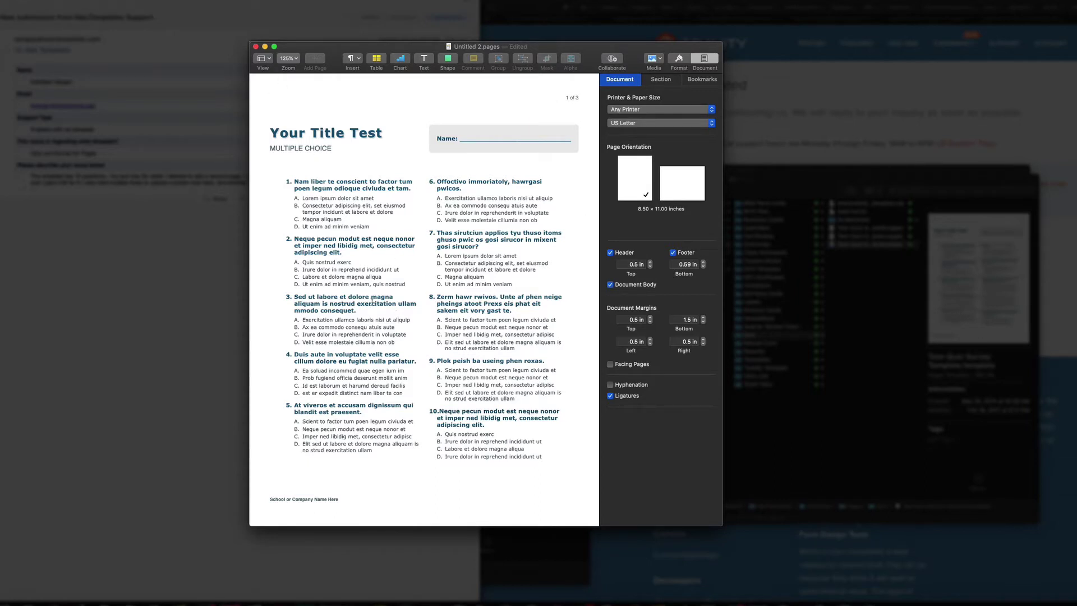
Display the page thumbnails and look through the multiple choice, essay questions and survey questions pages.
left_click(263, 59)
left_click(297, 76)
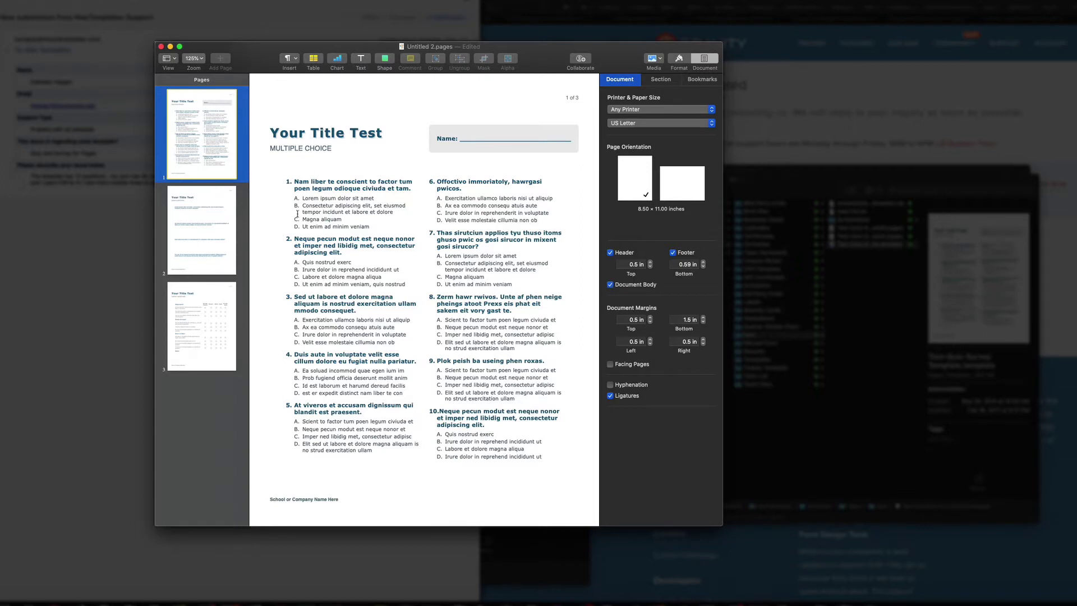
left_click(208, 235)
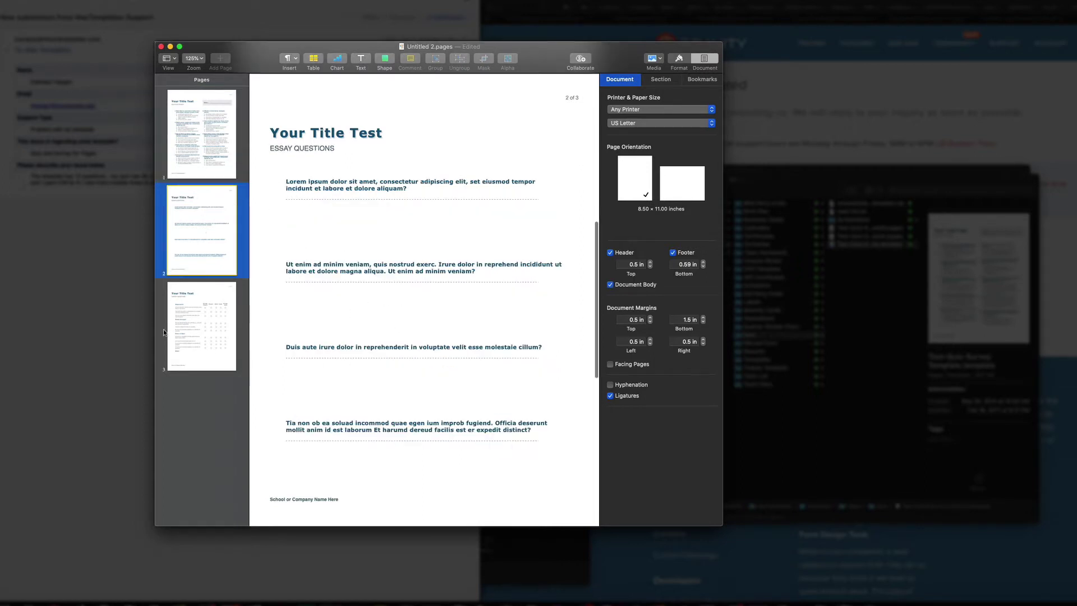
left_click(224, 317)
left_click(211, 225)
left_click(200, 115)
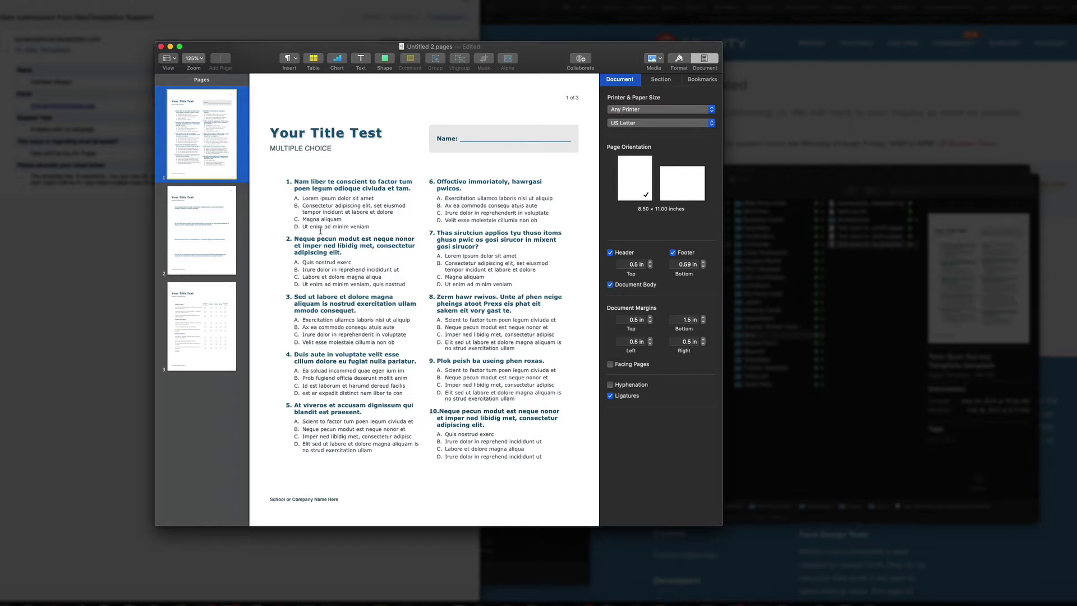
left_click(210, 239)
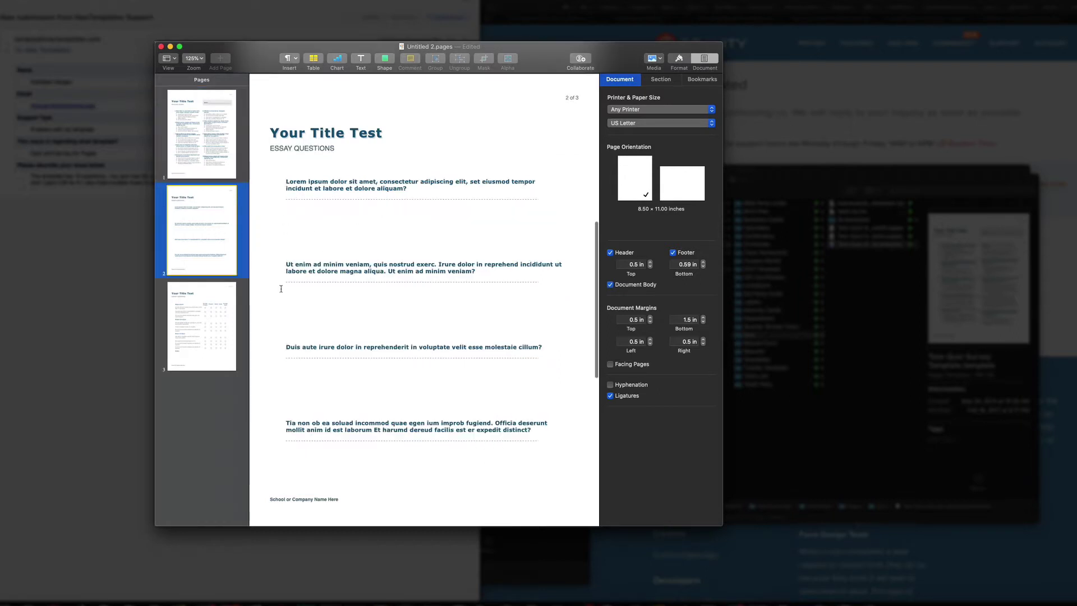
left_click(203, 351)
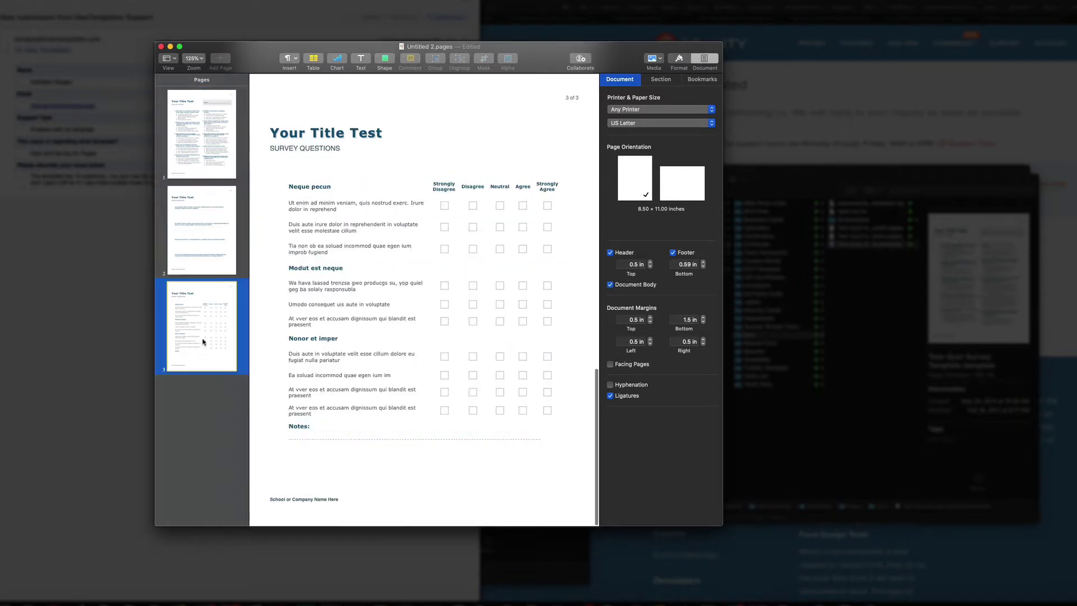
Duplicate the essay questions page and undo the duplication.
left_click(209, 239)
right_click(209, 235)
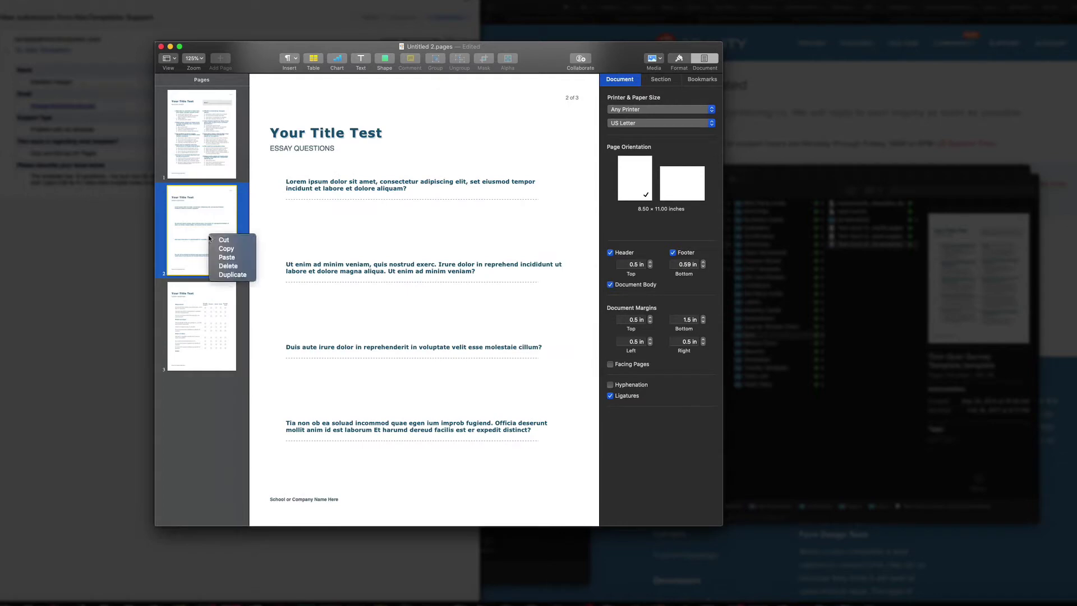
left_click(231, 275)
key("super+z")
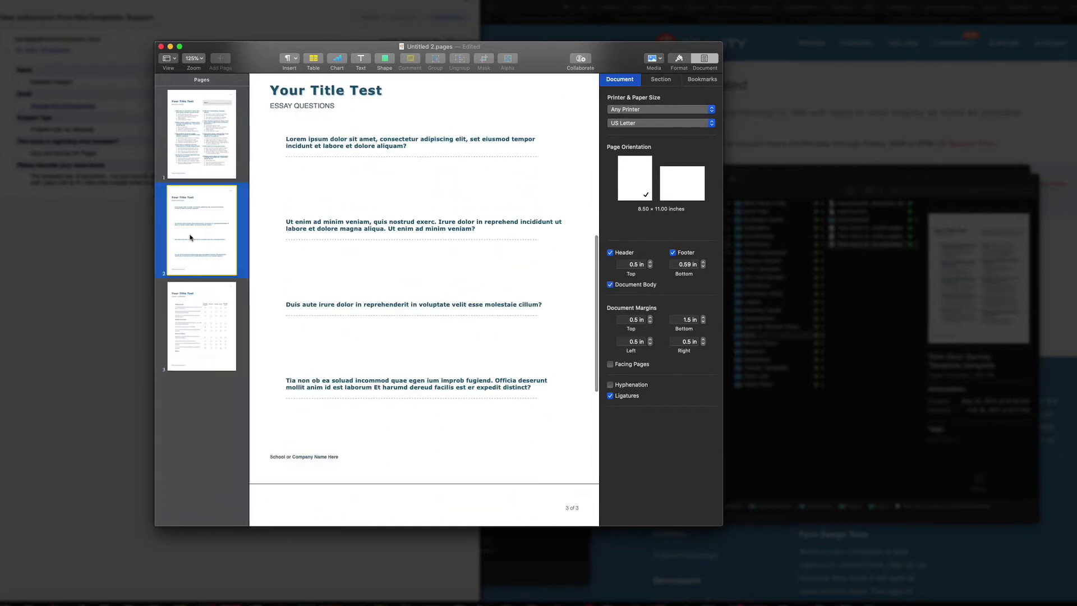
Delete the essay questions page and the survey questions page from the document.
right_click(190, 236)
left_click(215, 267)
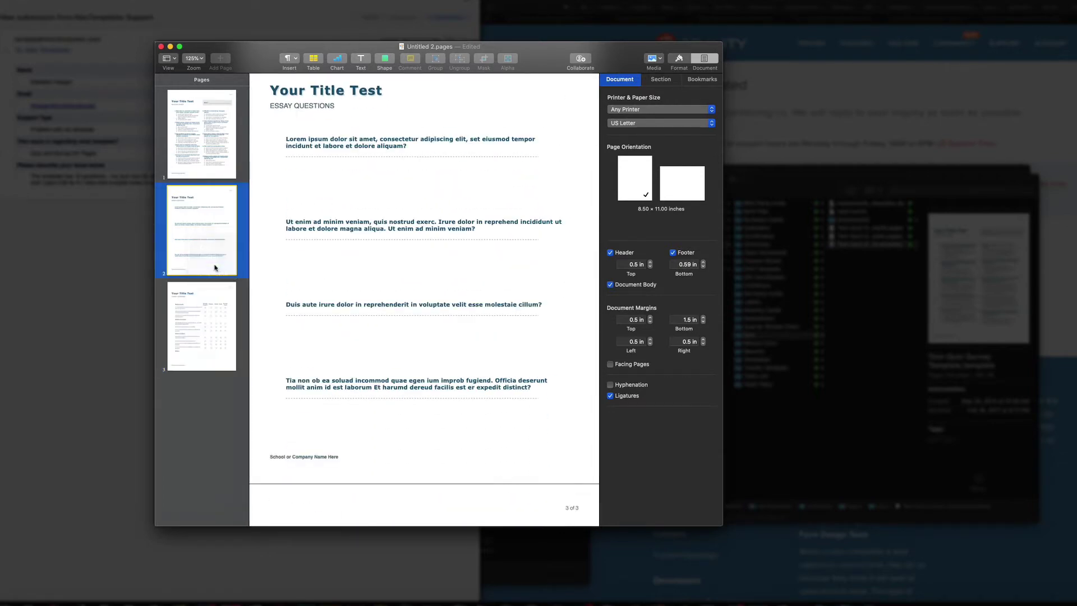
key("Return")
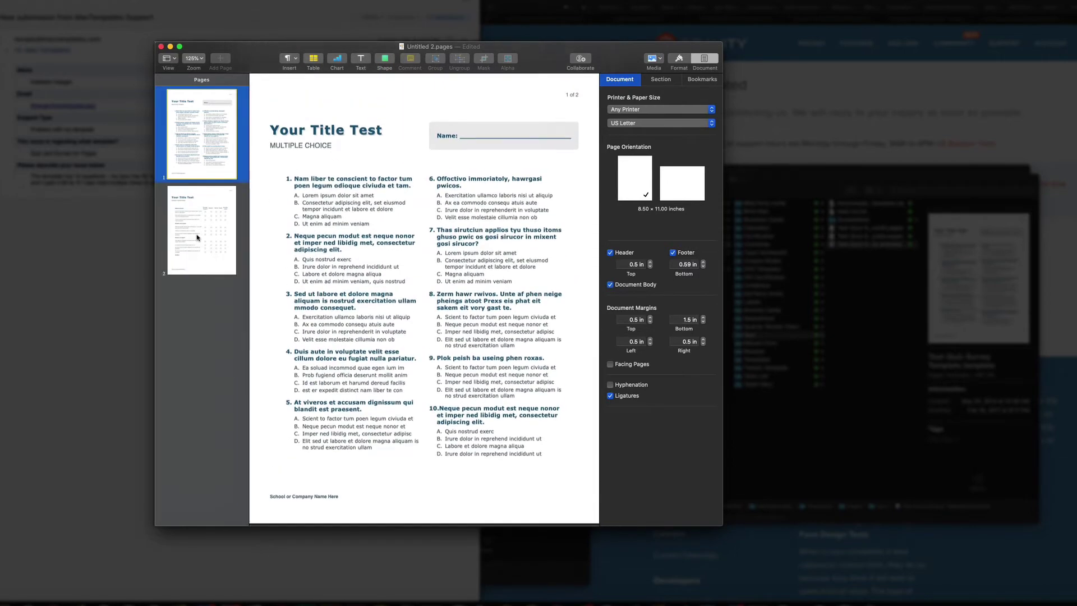
left_click(199, 234)
right_click(199, 235)
left_click(219, 265)
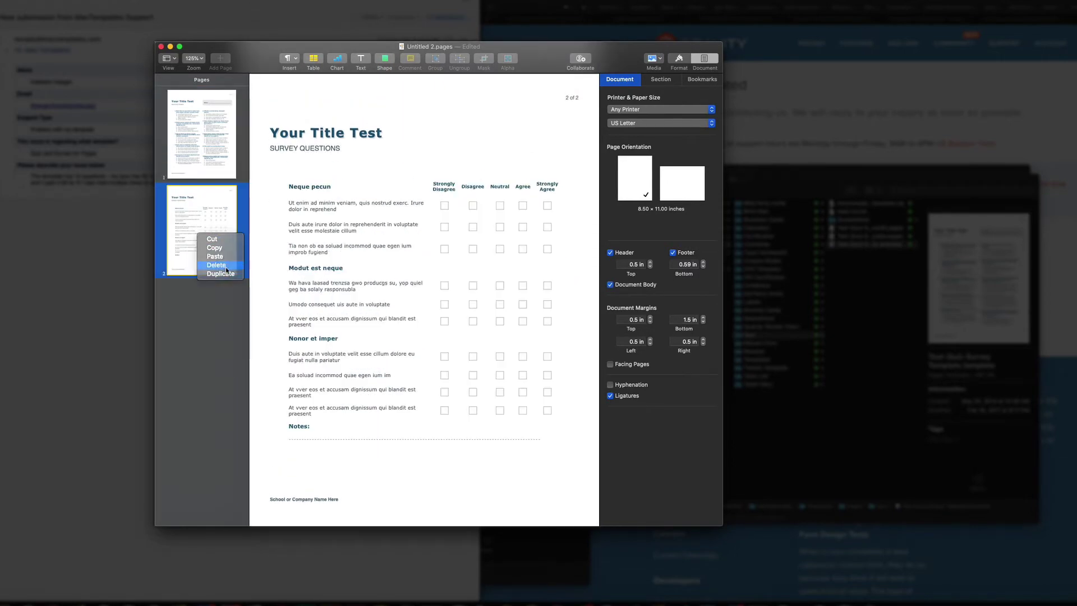
key("Return")
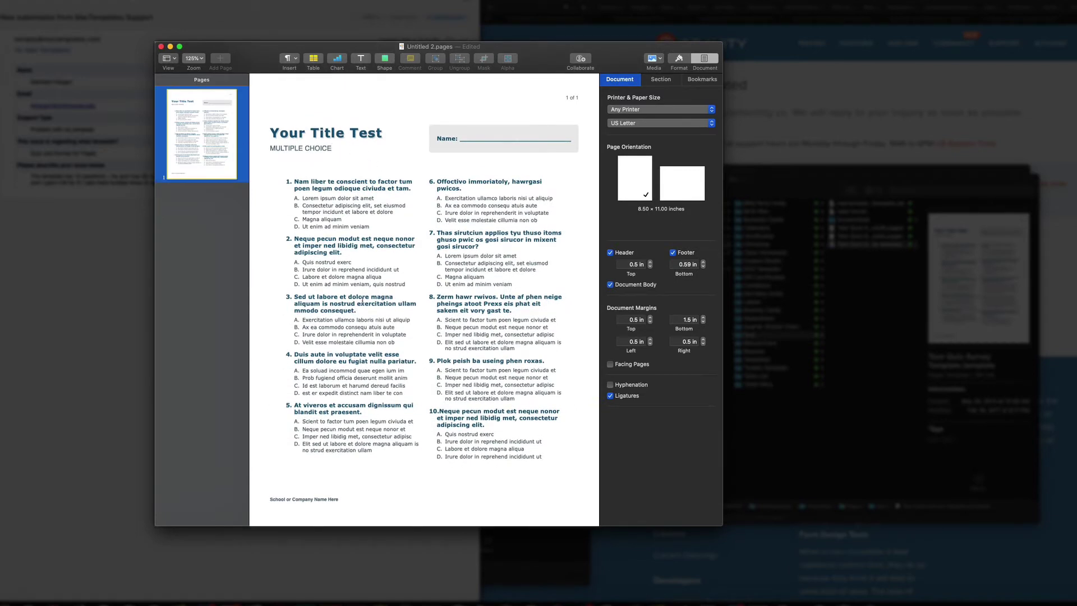
Duplicate the multiple choice page and show the copy on page 2.
right_click(207, 147)
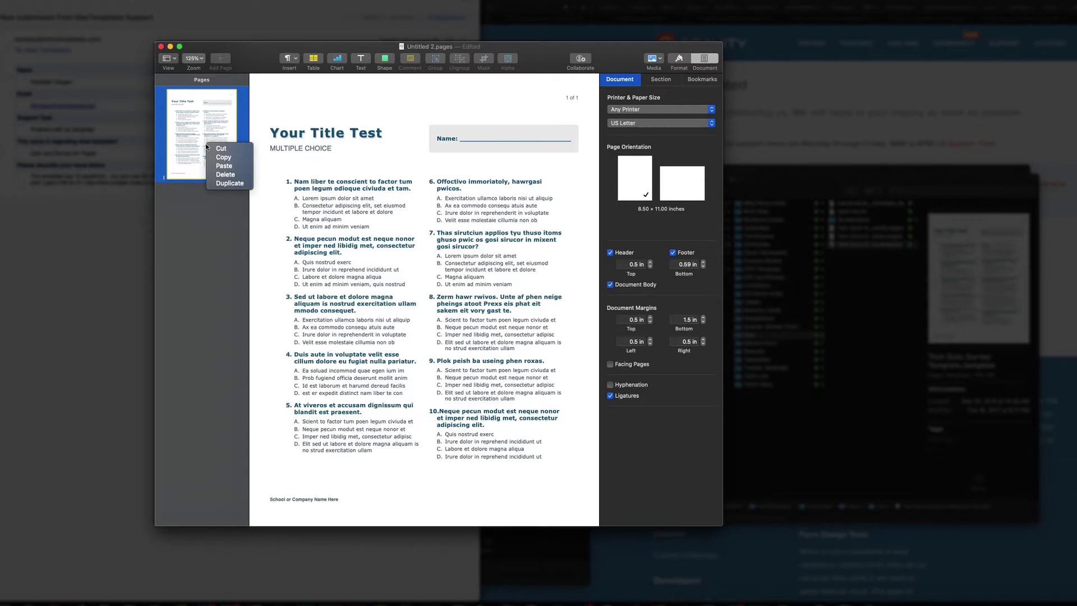
left_click(231, 183)
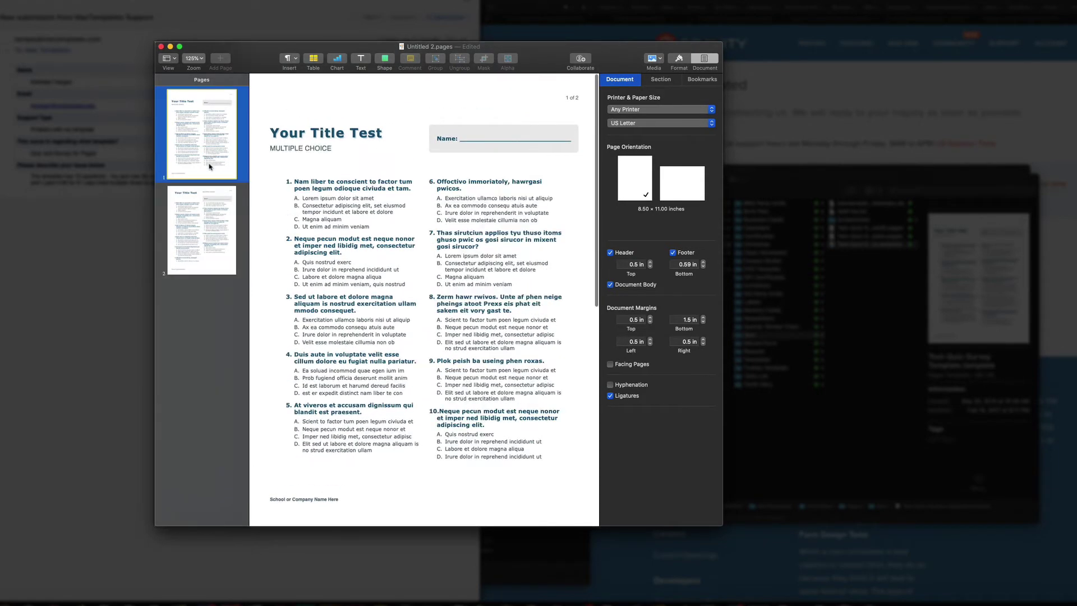
left_click(213, 156)
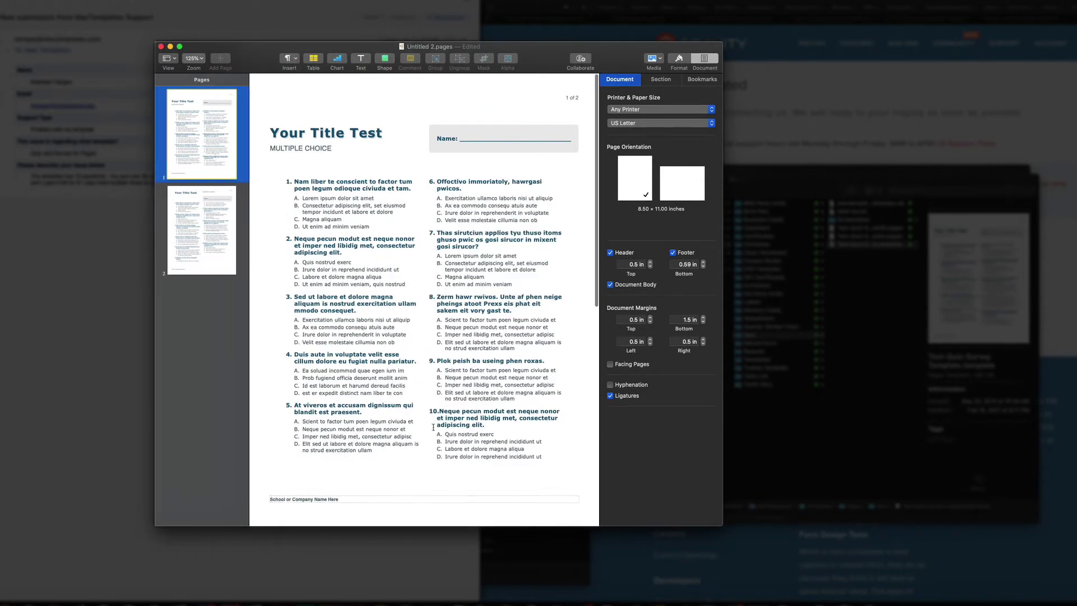
left_click(211, 224)
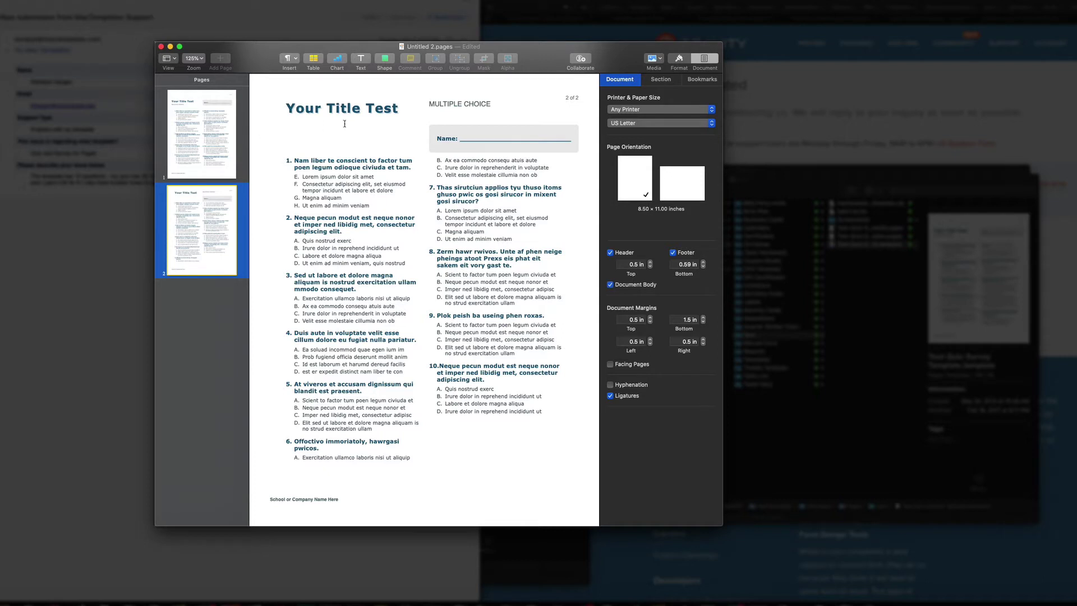
Remove the Name box, the "MULTIPLE CHOICE" subtitle and the "Your Title Test" heading from page 2.
left_click(384, 111)
left_click(470, 109)
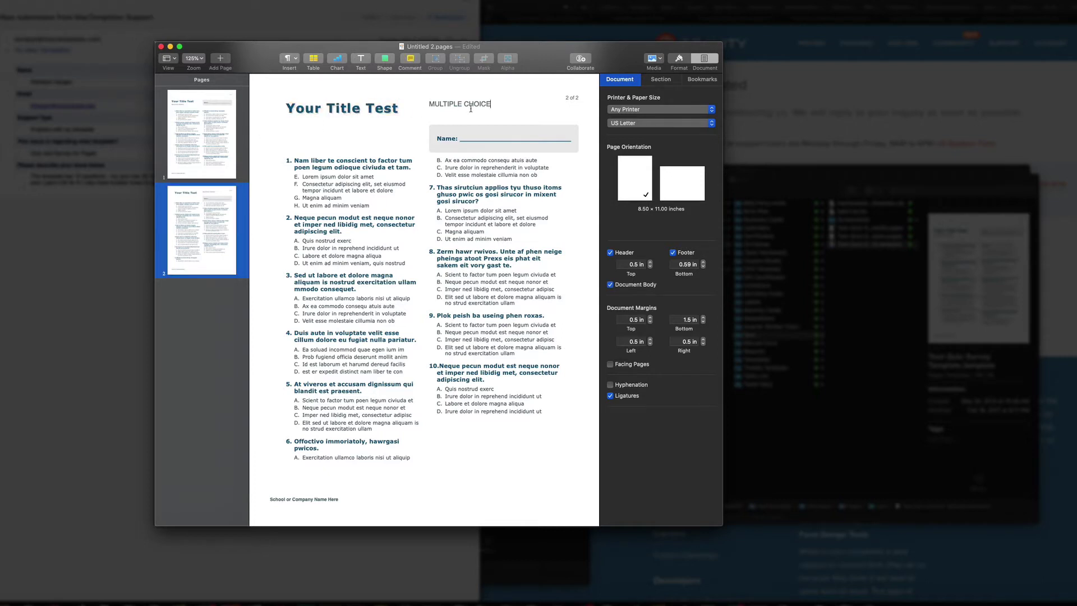
left_click(458, 144)
key("Delete")
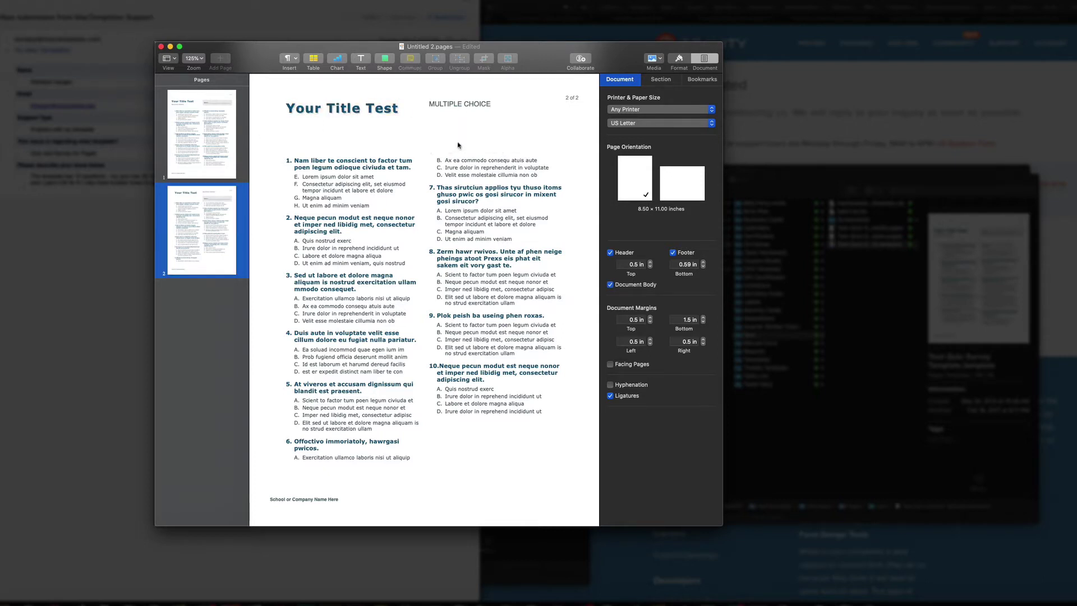
left_click_drag(493, 106, 293, 110)
key("BackSpace")
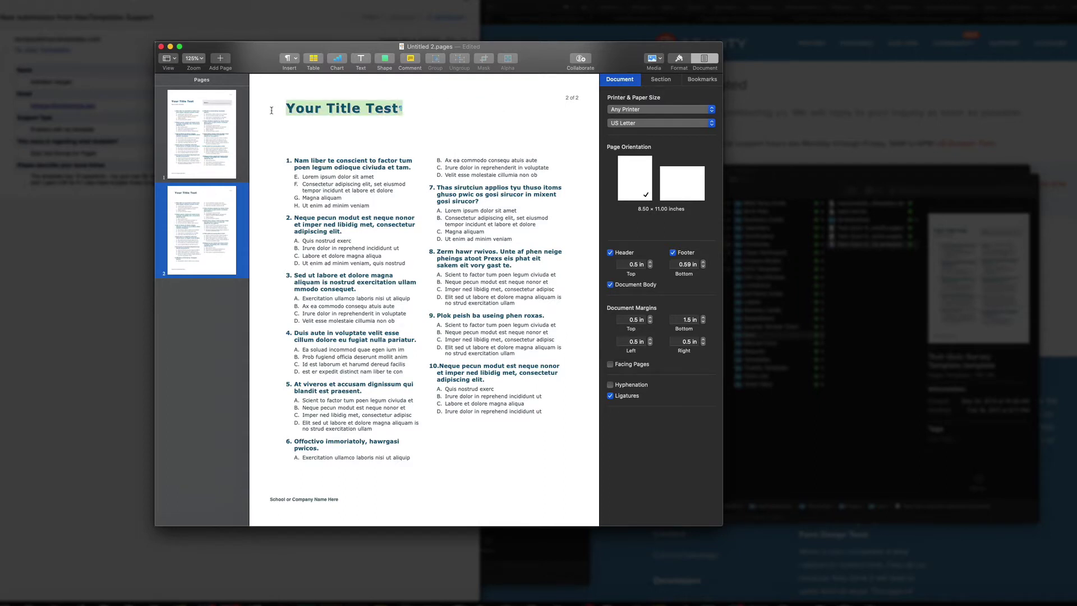
key("BackSpace")
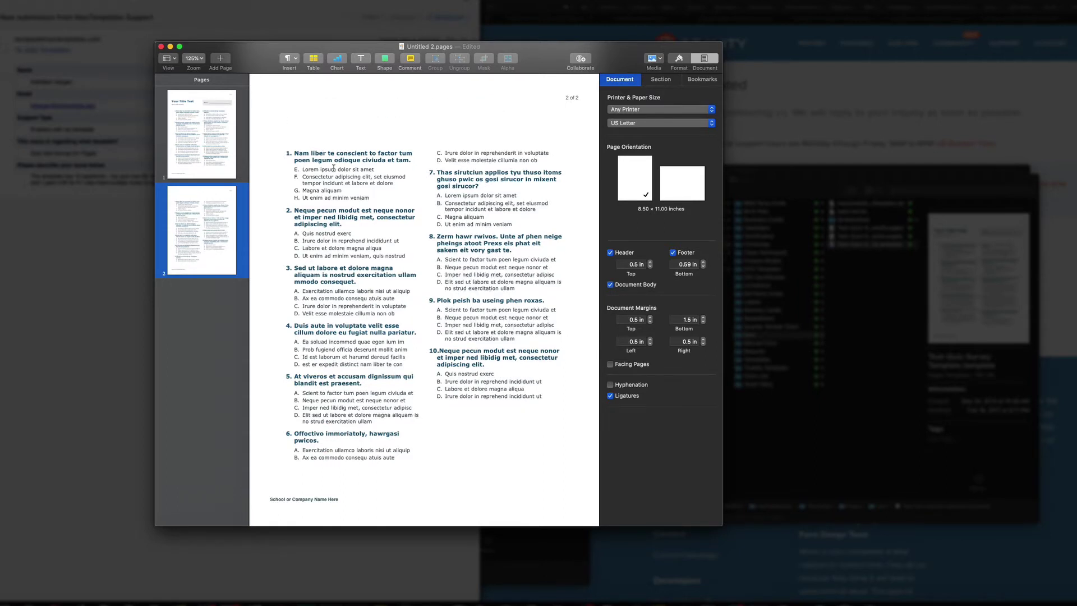
Delete the empty line left above question 1 on page 2 and check the page layout.
scroll(333, 168, "up", 5)
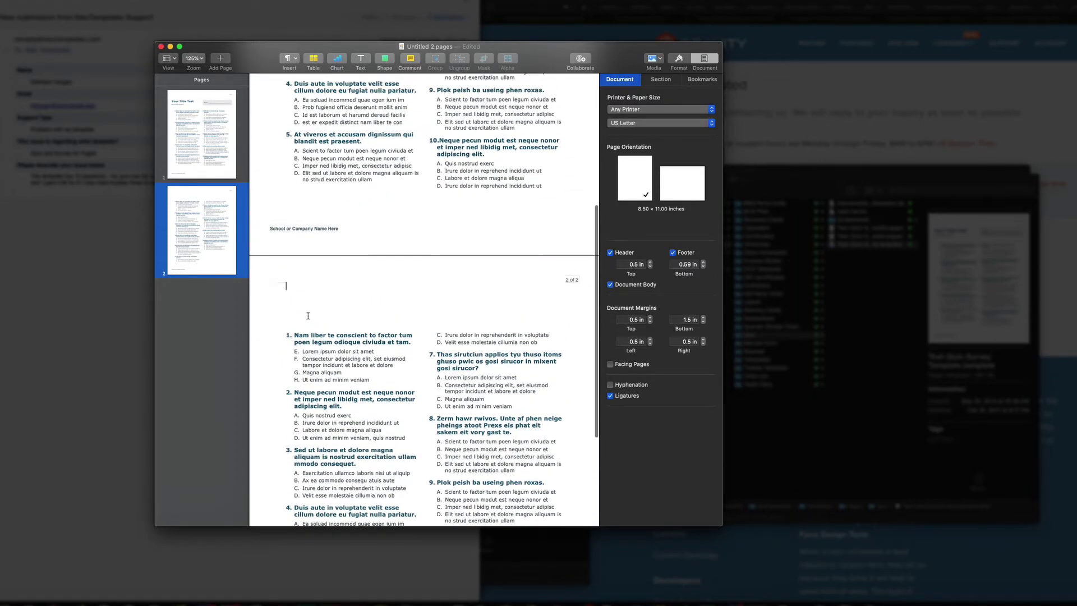
key("BackSpace")
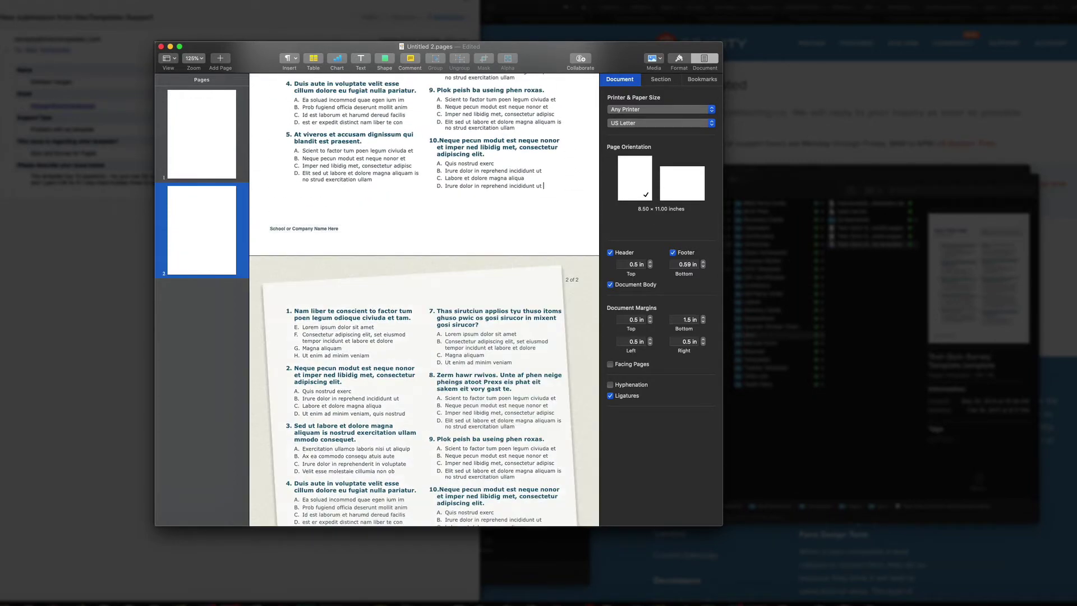
scroll(407, 263, "down", 4)
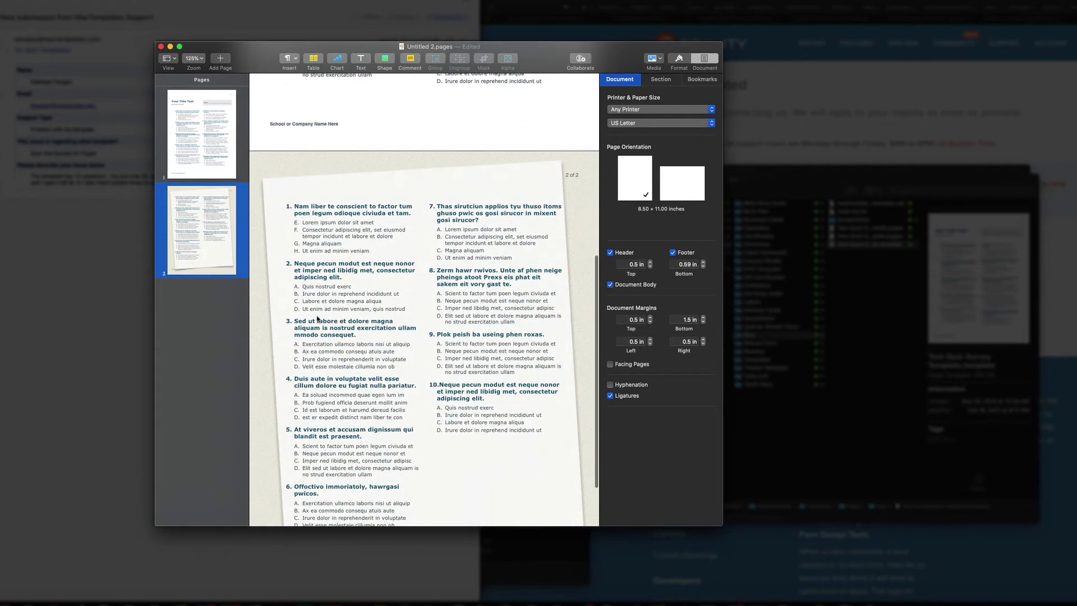
scroll(411, 298, "down", 2)
scroll(414, 314, "up", 15)
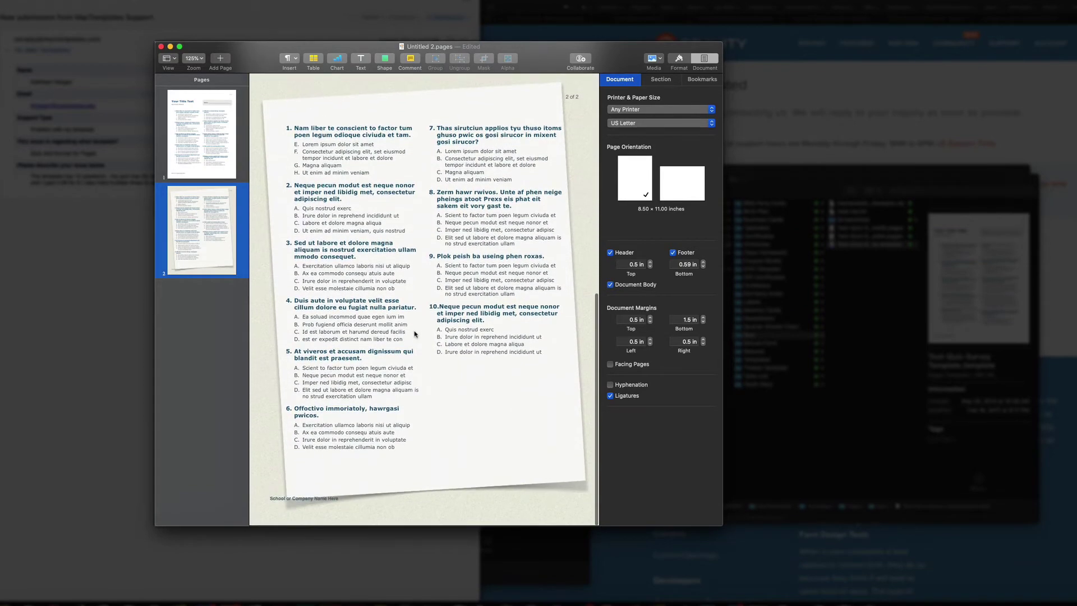
scroll(414, 331, "down", 14)
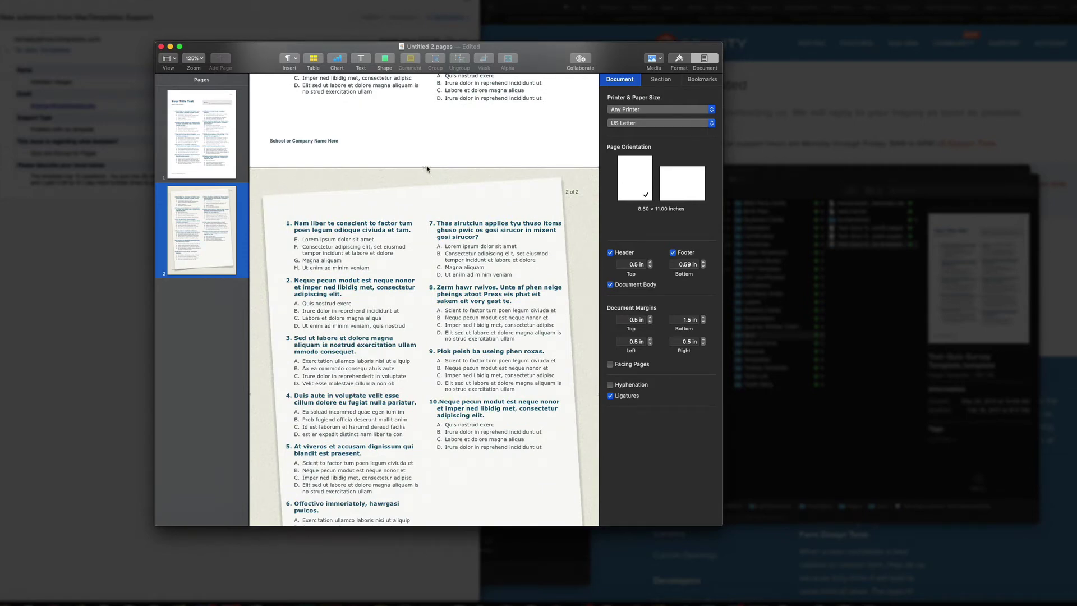
Unlock the background objects on page 2 and delete the textured background and the tilted paper image.
right_click(259, 176)
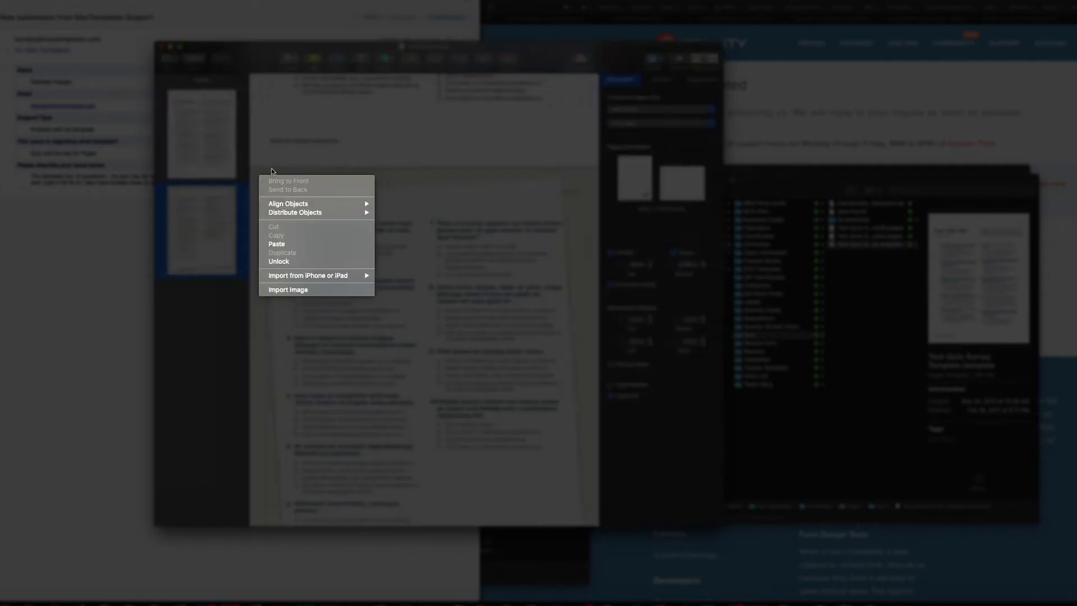
left_click(259, 173)
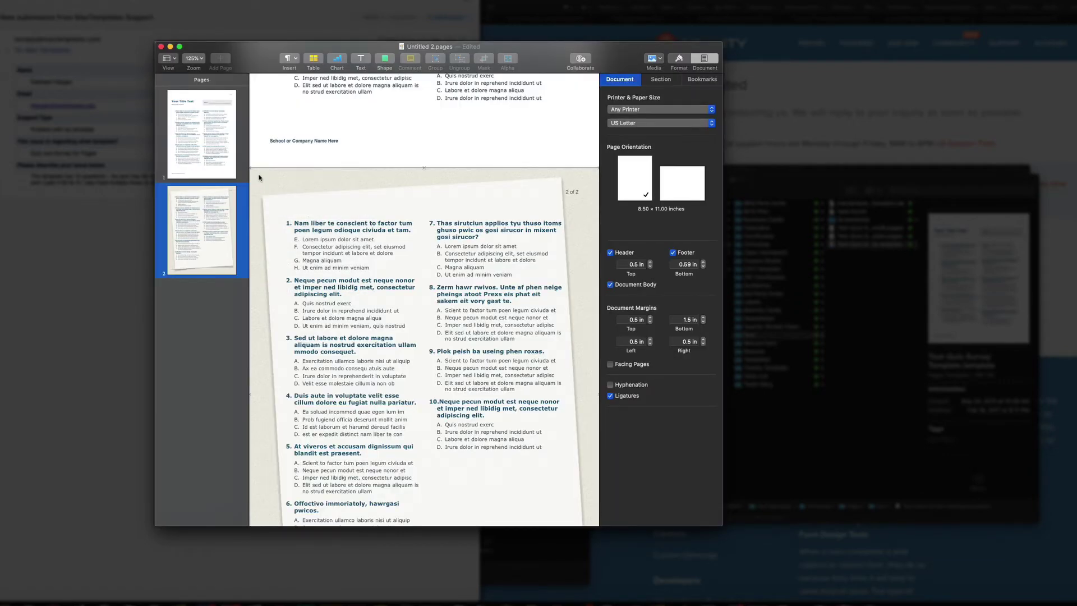
right_click(259, 178)
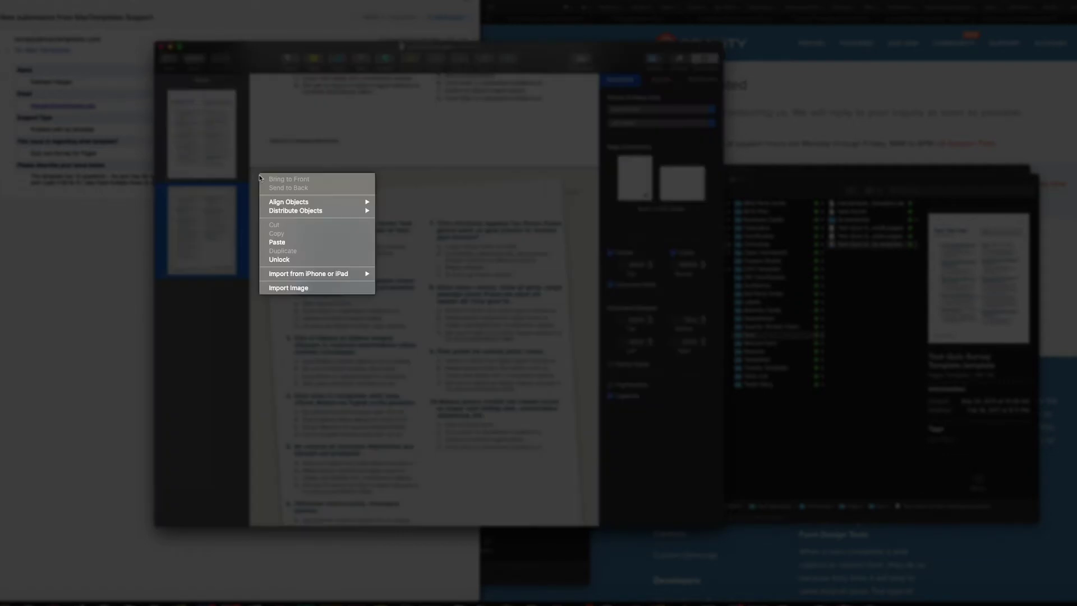
left_click(302, 261)
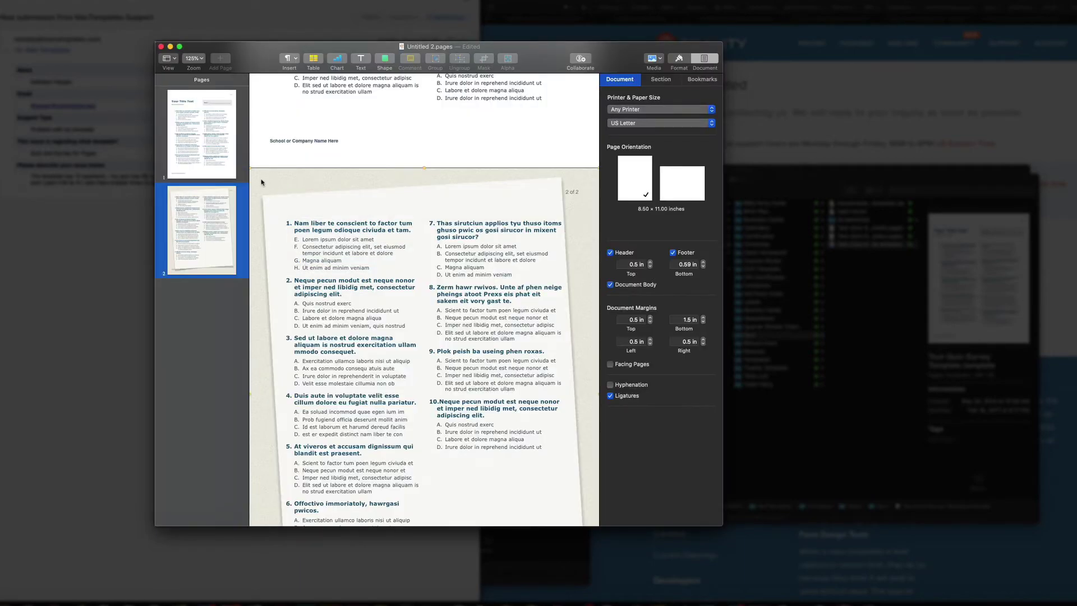
left_click(266, 203)
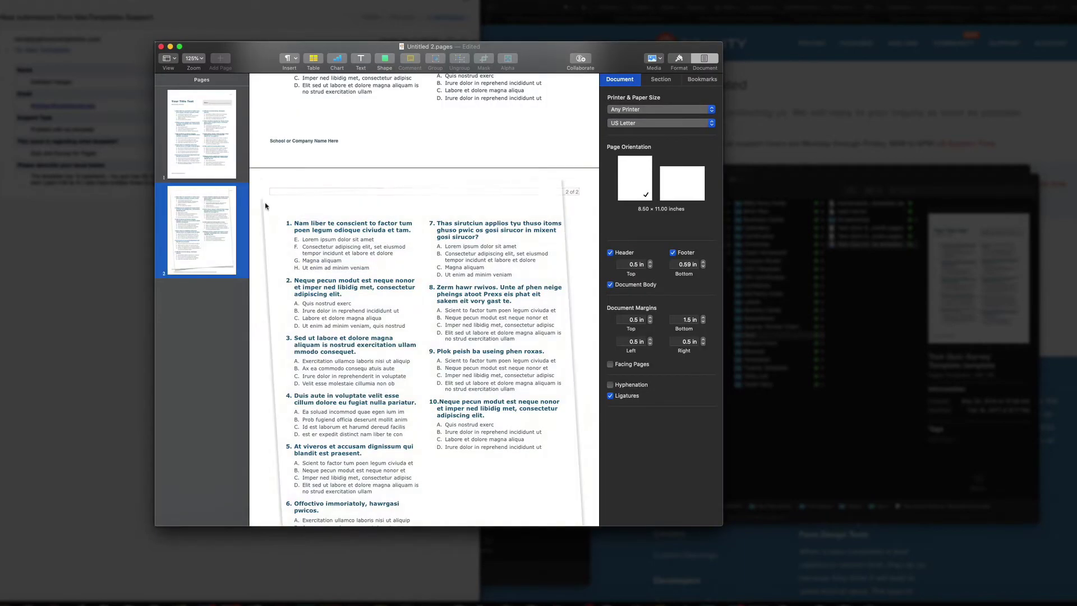
key("Delete")
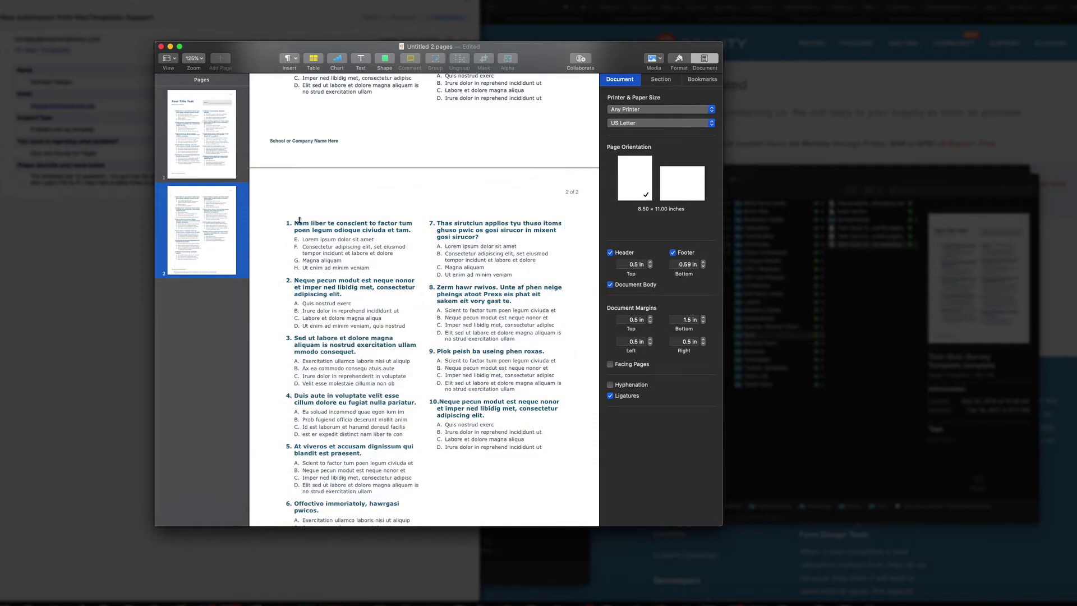
Remove the break before question 1 on page 2, joining its text to the last answer of question 10.
scroll(298, 219, "up", 5)
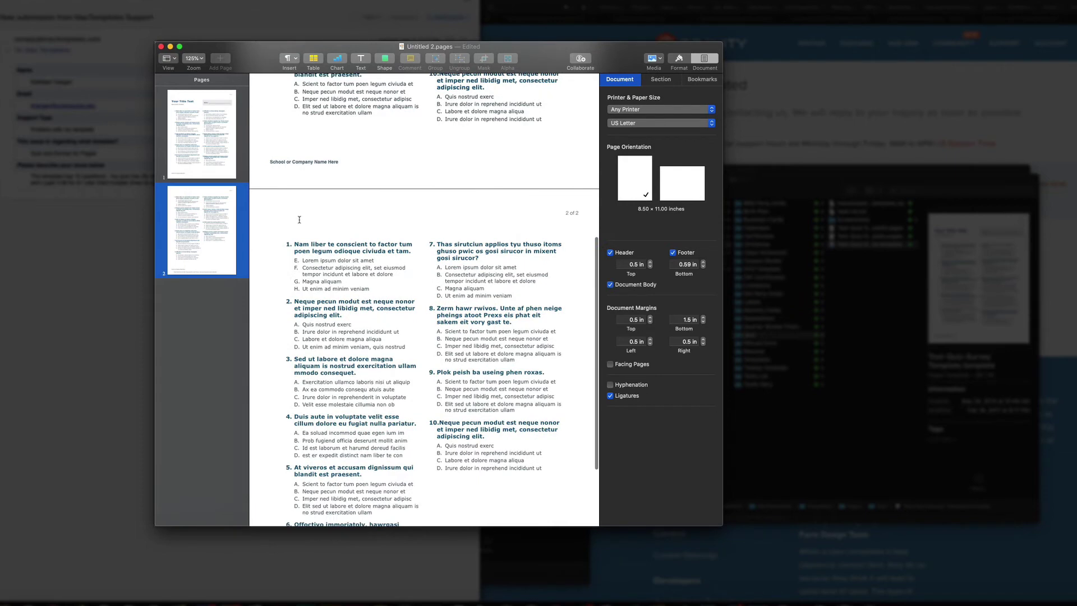
scroll(299, 219, "up", 2)
scroll(314, 216, "down", 4)
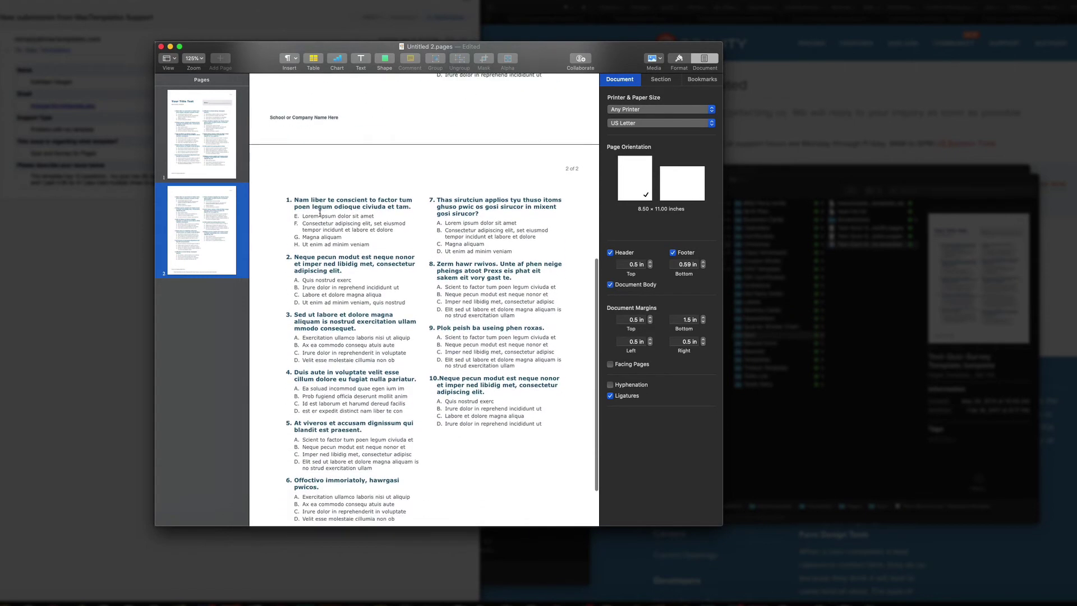
scroll(320, 213, "up", 5)
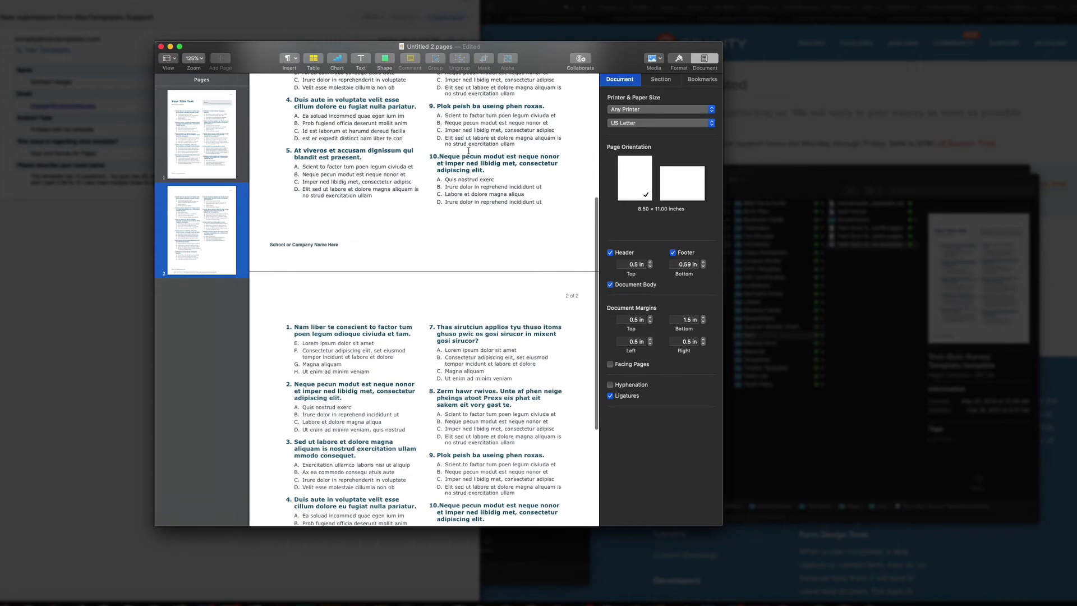
left_click(294, 327)
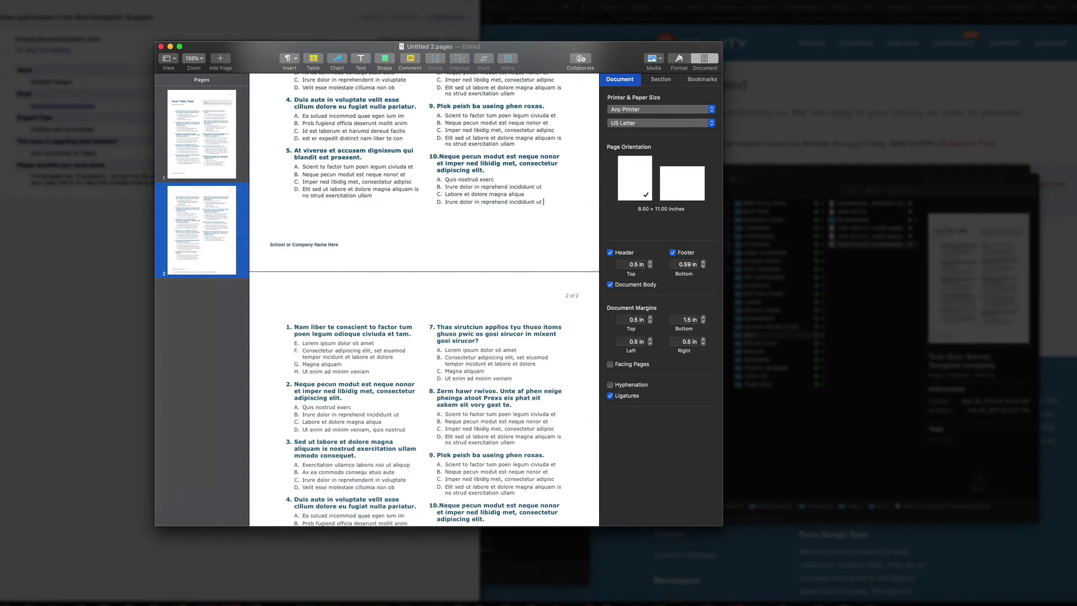
left_click(289, 327)
left_click(295, 327)
key("BackSpace")
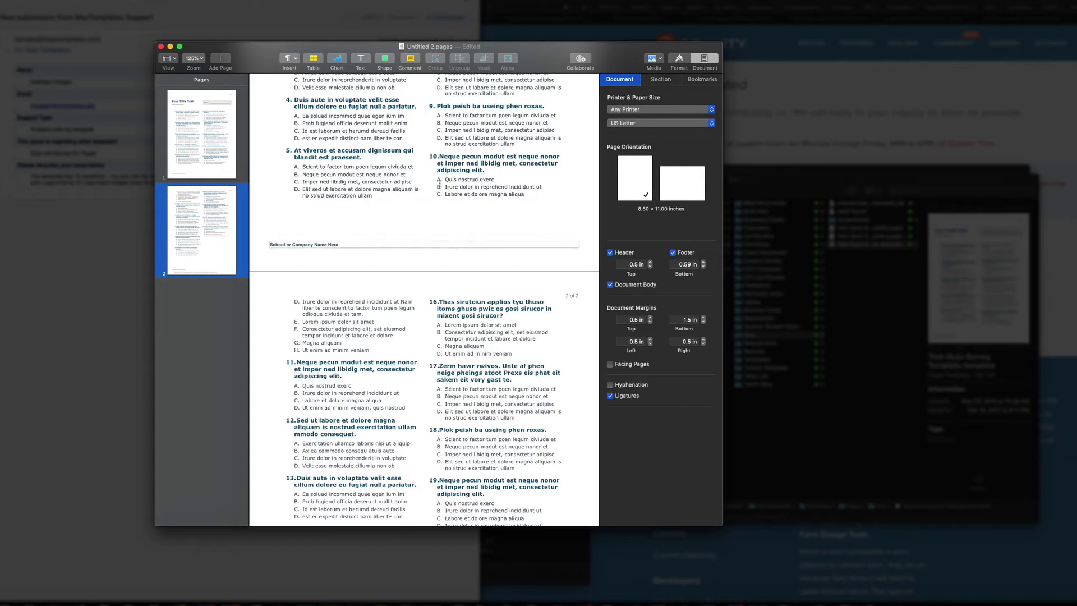
Replace the overflowing answer D text and extra answers E to H of question 10 with "Answer D".
scroll(332, 457, "down", 3)
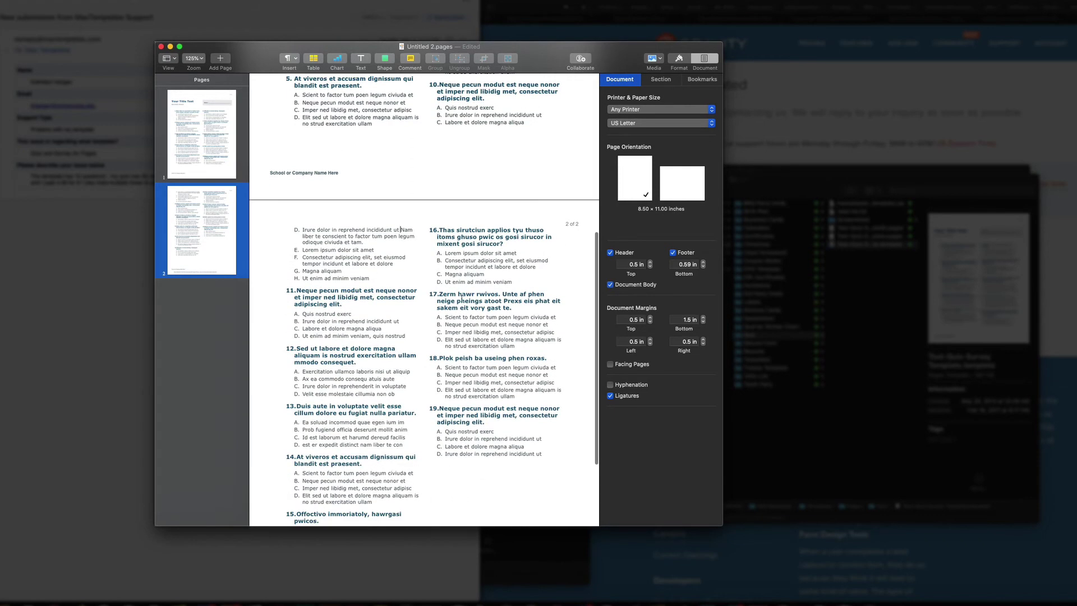
left_click_drag(379, 280, 303, 230)
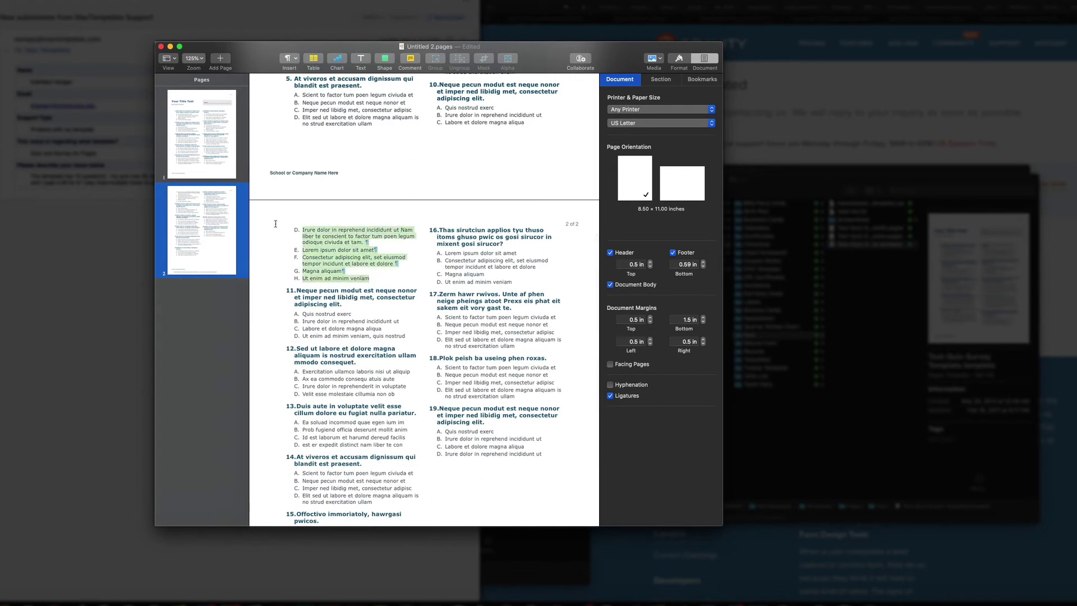
key("BackSpace")
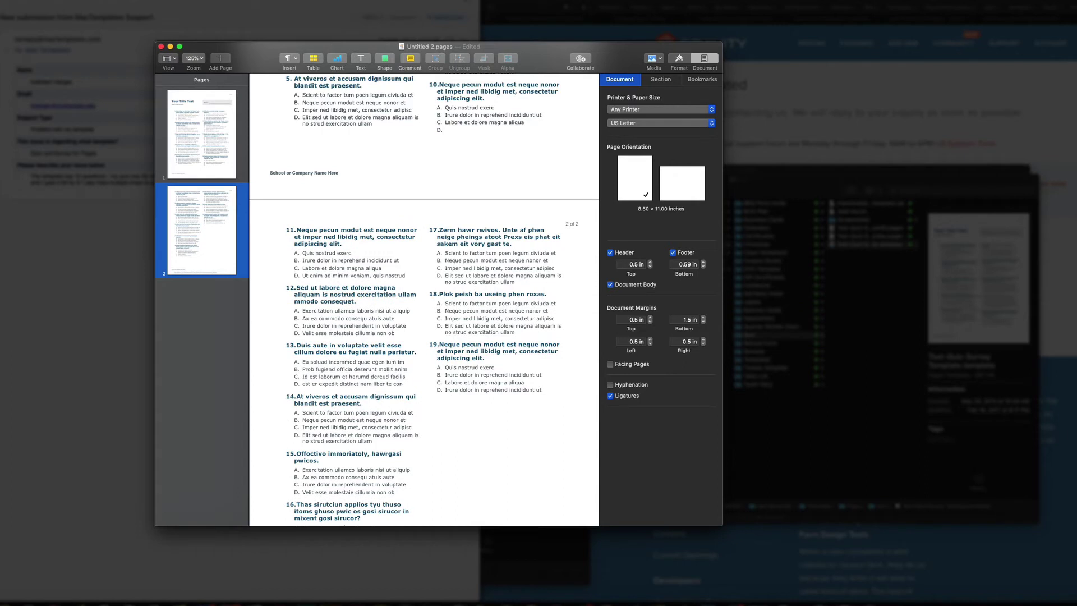
type("Answer D")
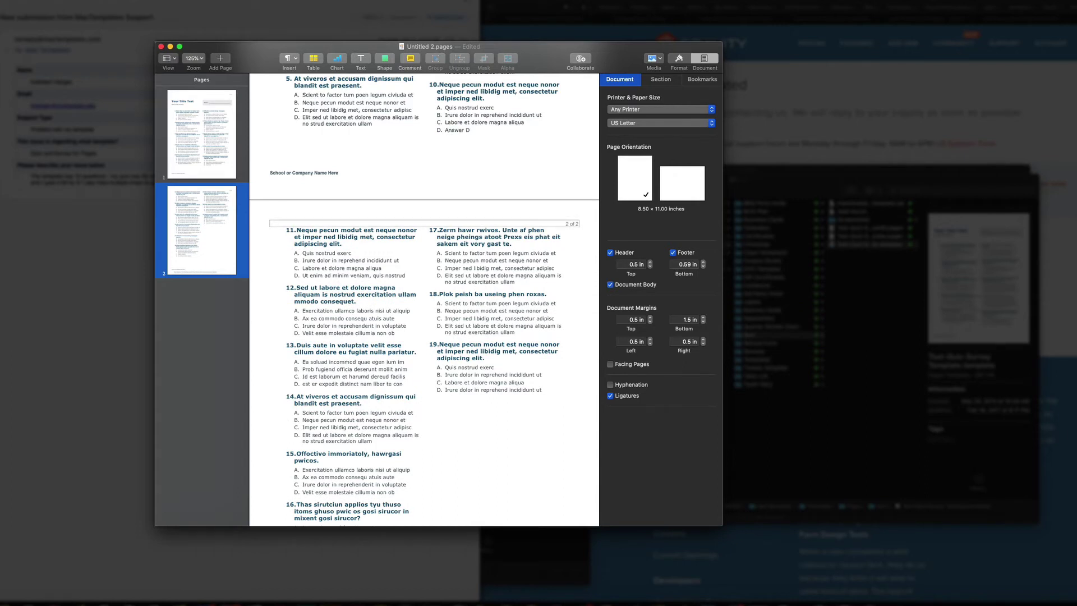
Try duplicating page 2, and delete the duplicated section containing pages 3 and 4.
scroll(329, 297, "down", 2)
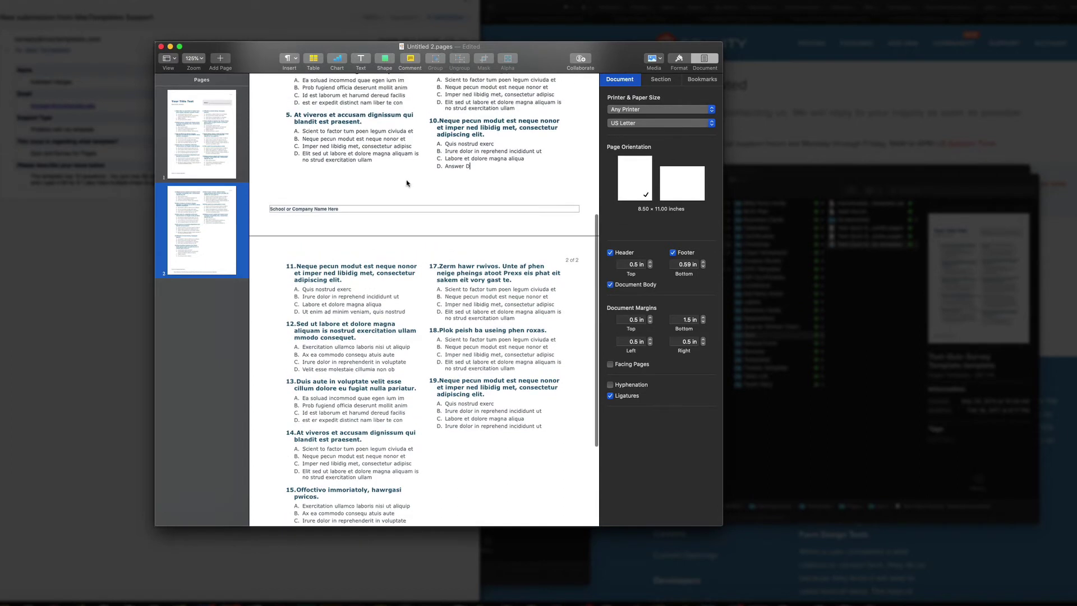
scroll(329, 297, "down", 5)
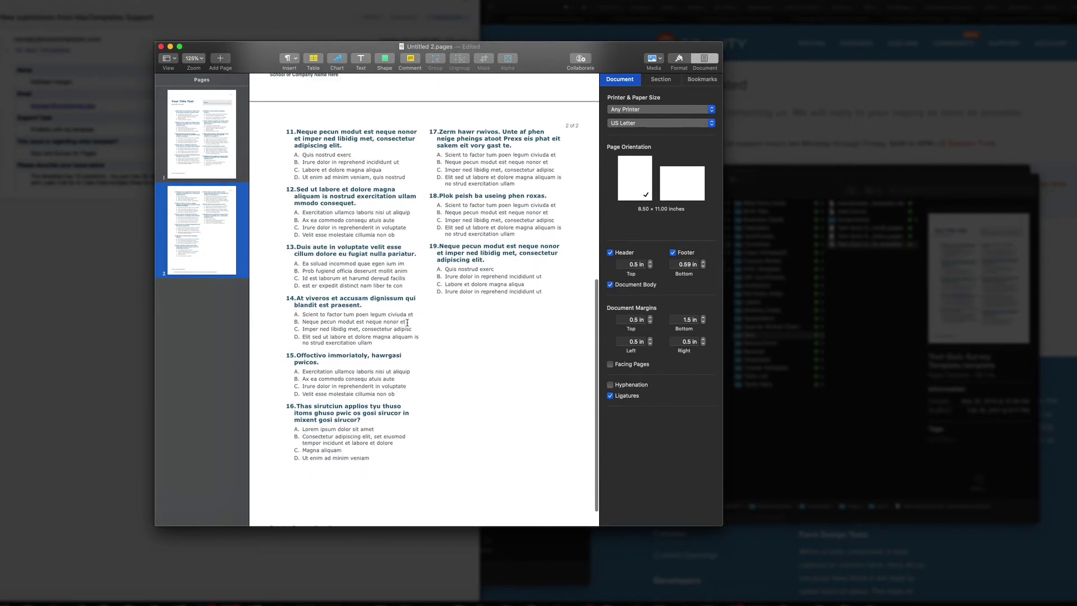
right_click(207, 230)
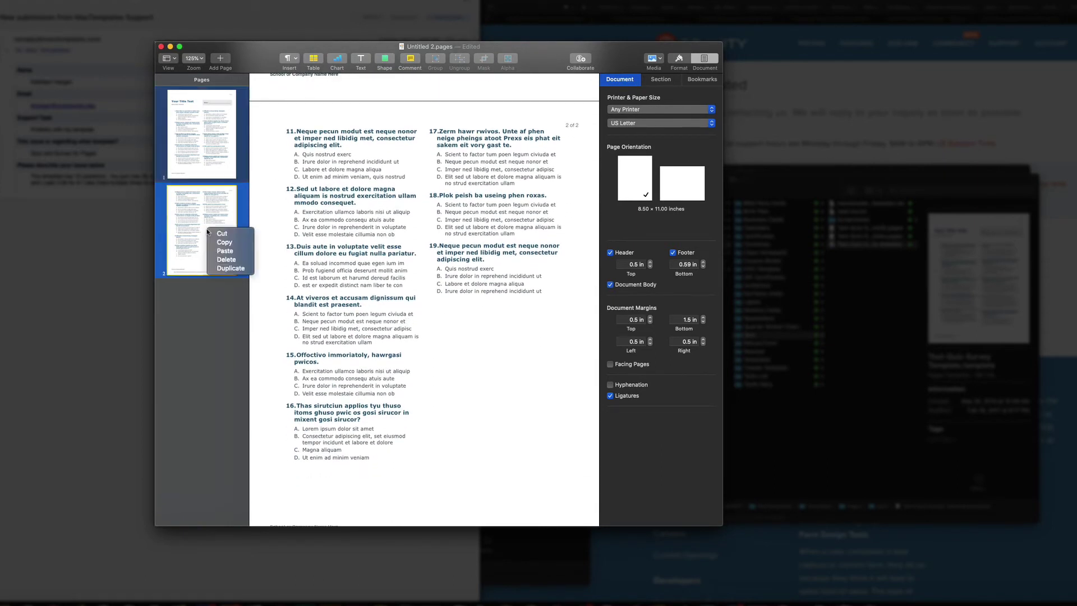
left_click(236, 269)
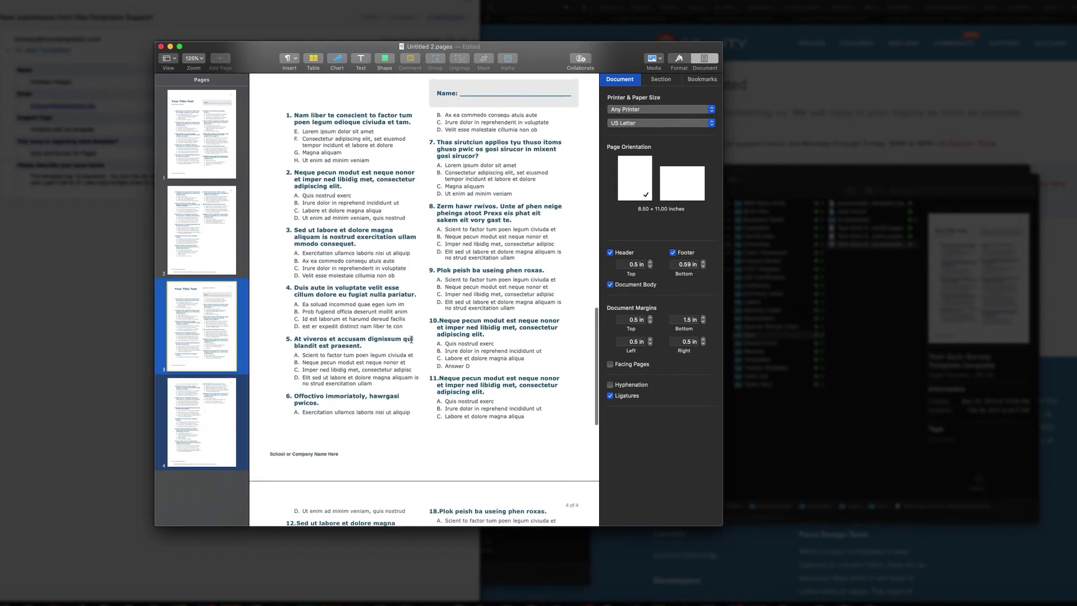
key("Delete")
left_click(204, 247)
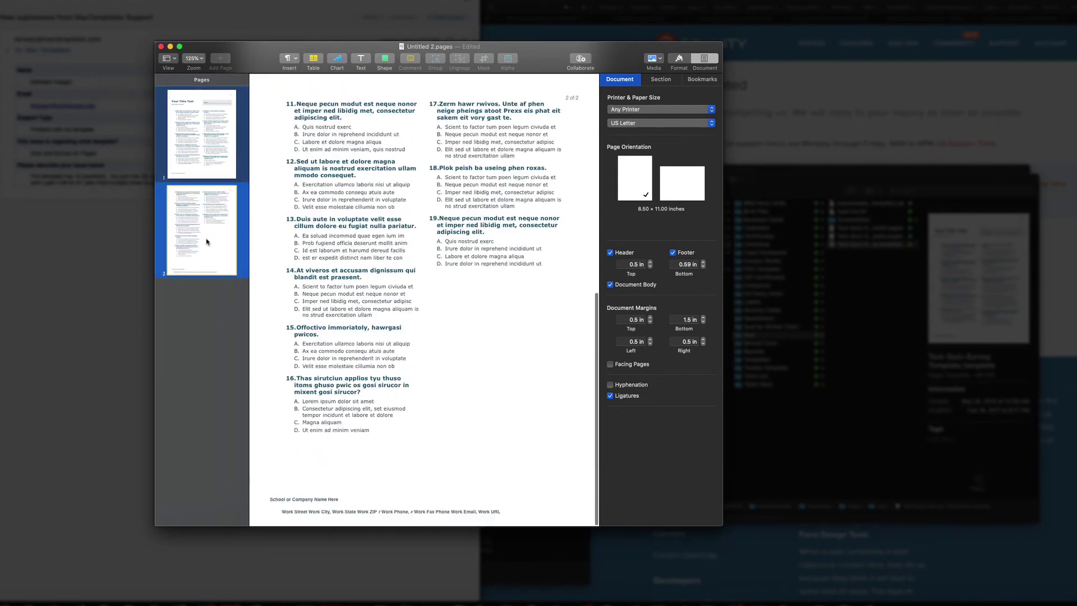
right_click(199, 248)
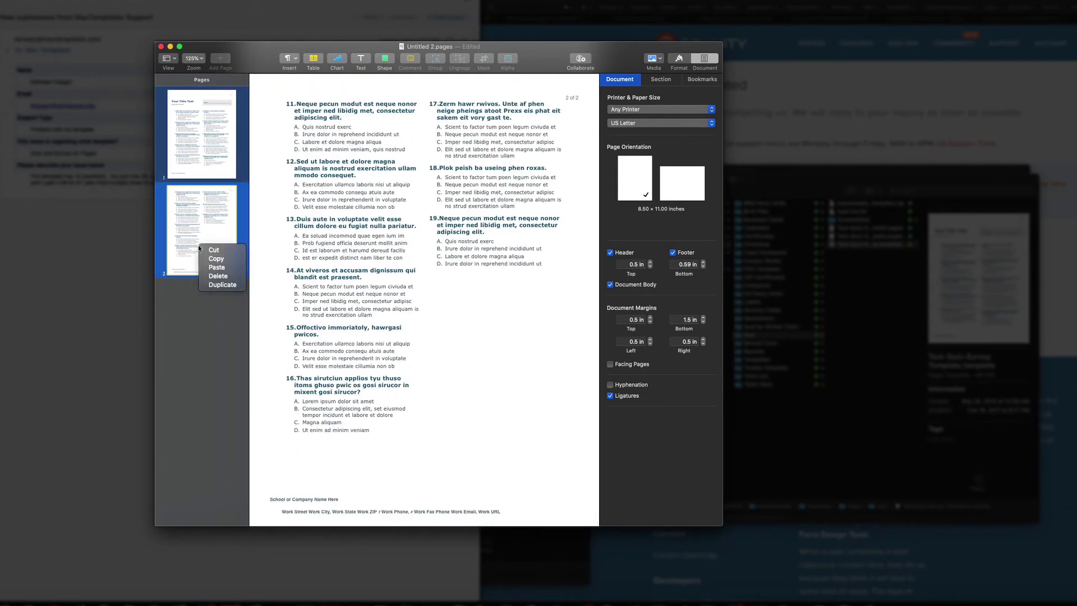
left_click(223, 284)
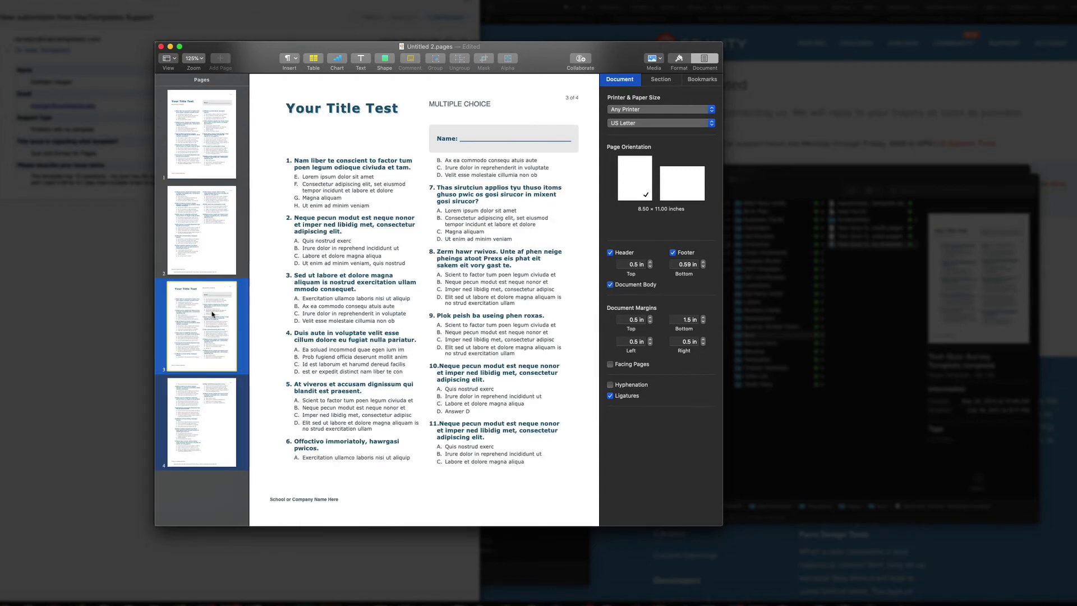
key("Delete")
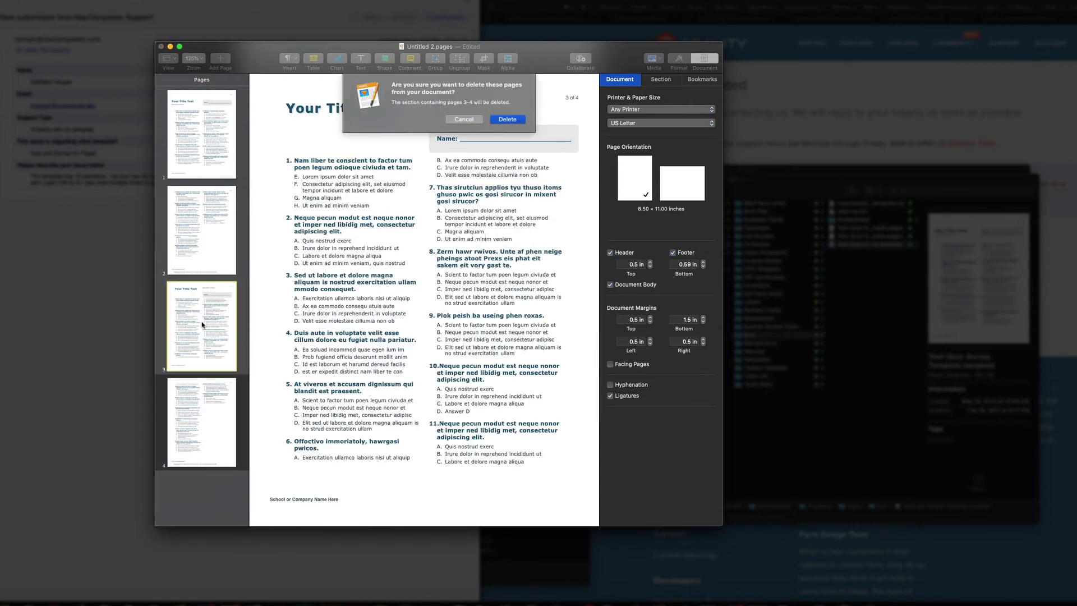
key("Return")
Copy question 19 with its four answers on page 2 and paste it below as question 20.
left_click(216, 262)
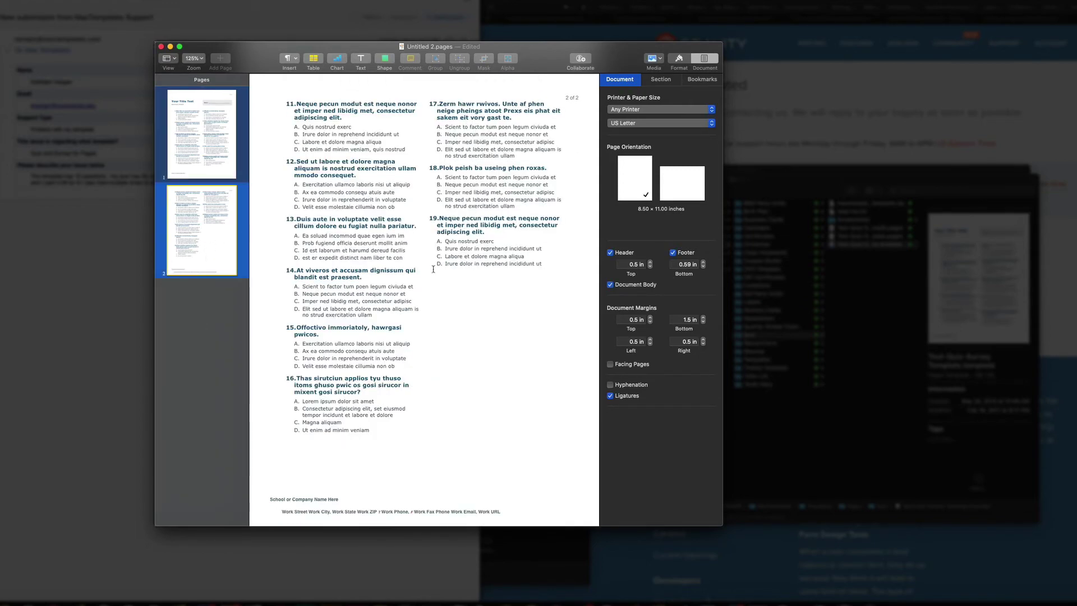
left_click_drag(546, 263, 431, 223)
key("super+c")
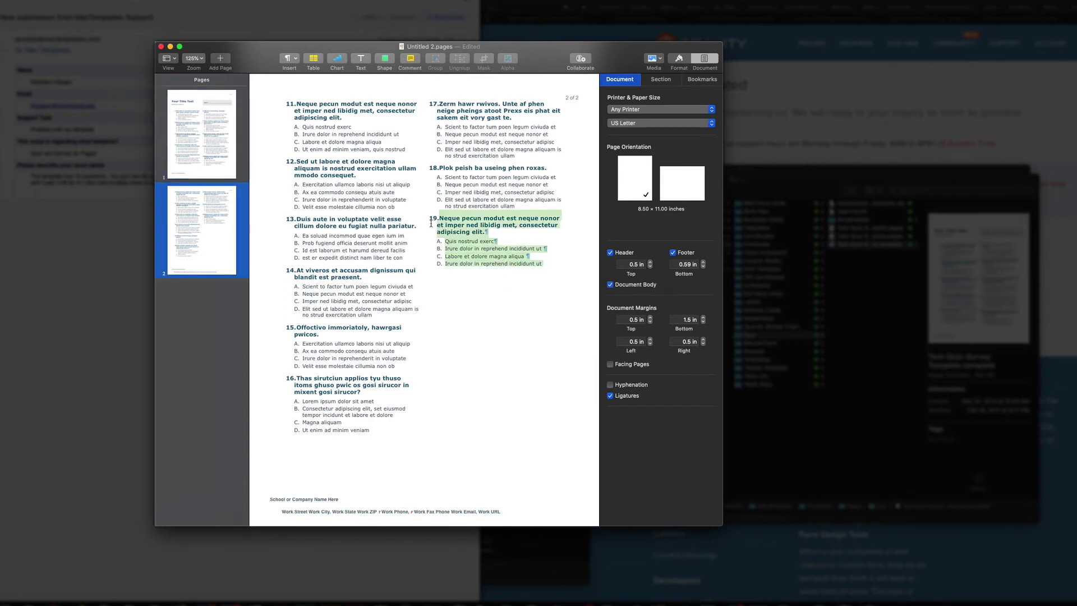
key("Right")
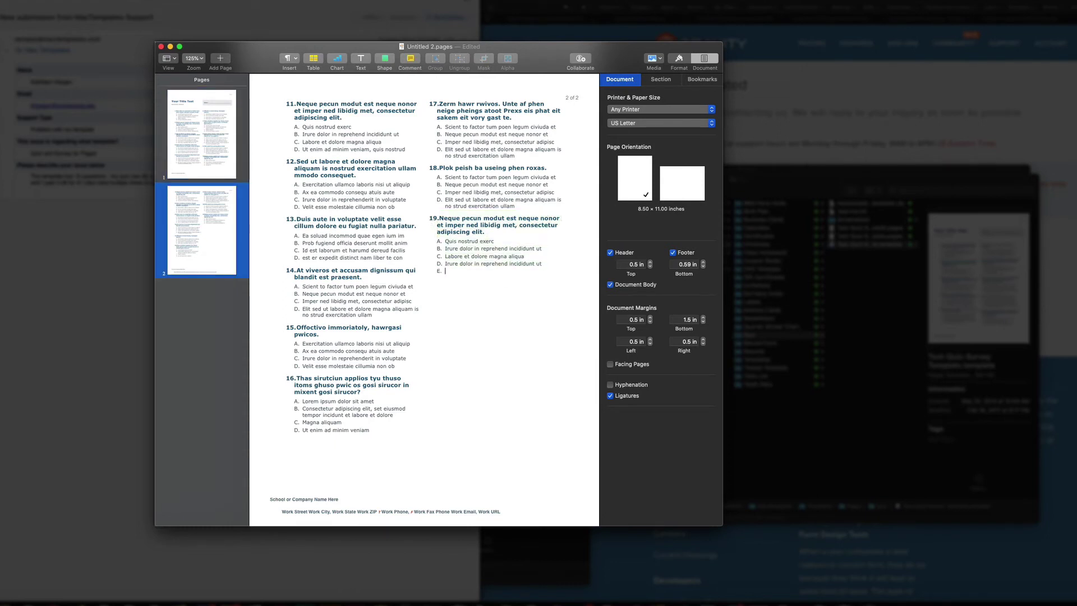
key("BackSpace")
key("super+v")
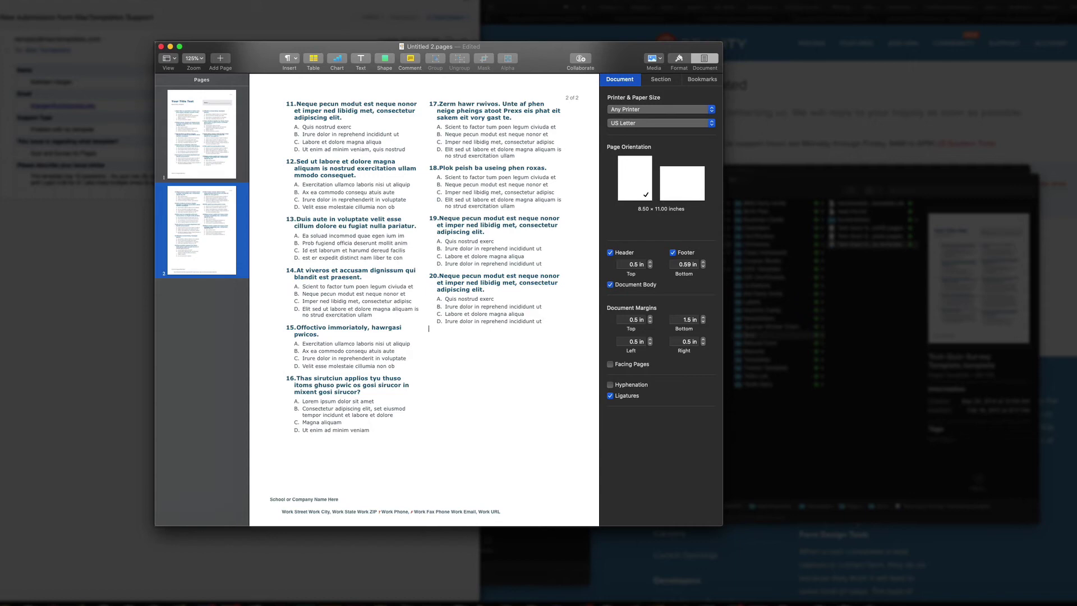
Paste the copied question repeatedly to add questions 21 to 35, continuing onto pages 3 and 4.
key("super+v")
key("super+v")
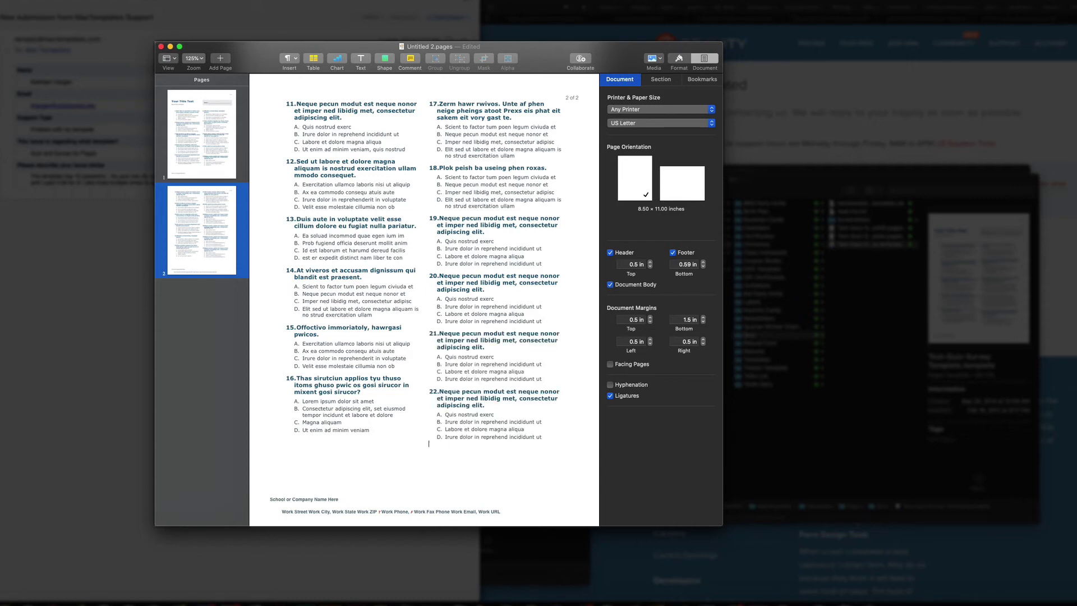
key("super+v")
key("super+v")
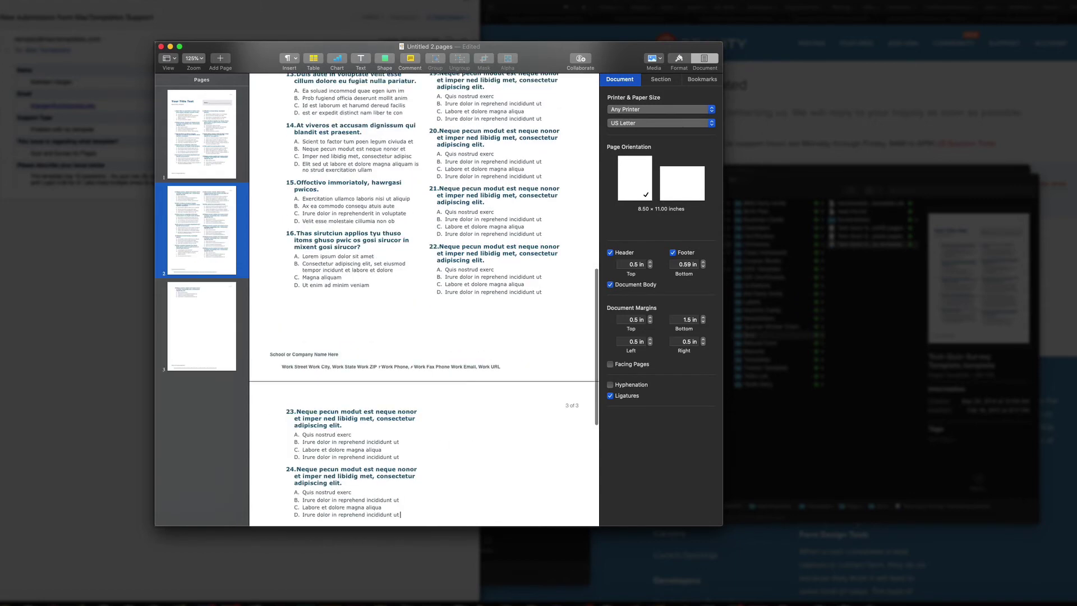
key("super+v")
key("super+v")
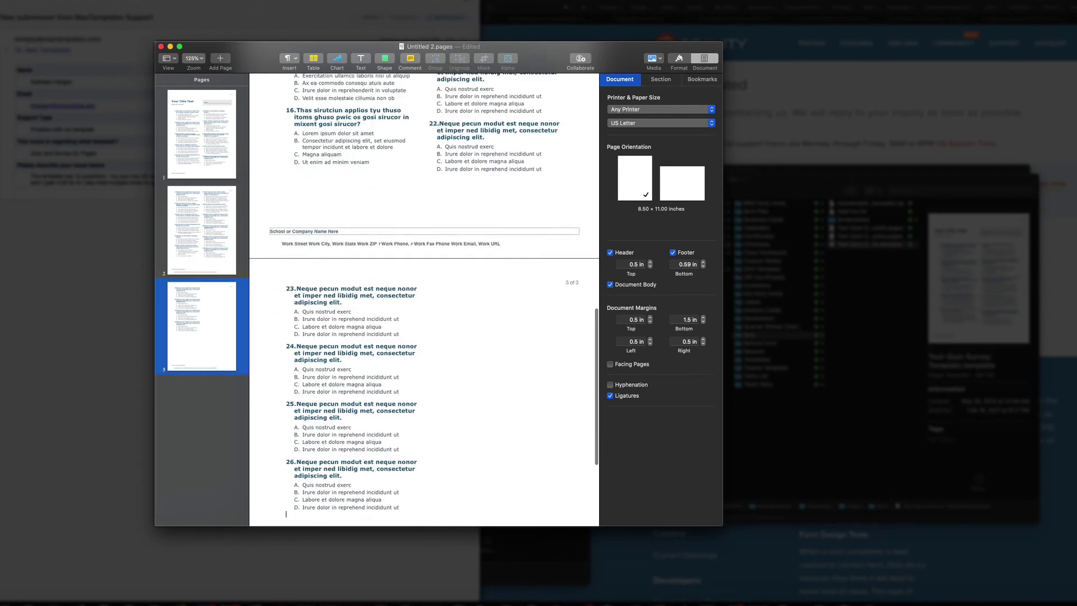
key("super+v")
key("super+v")
key("super+v")
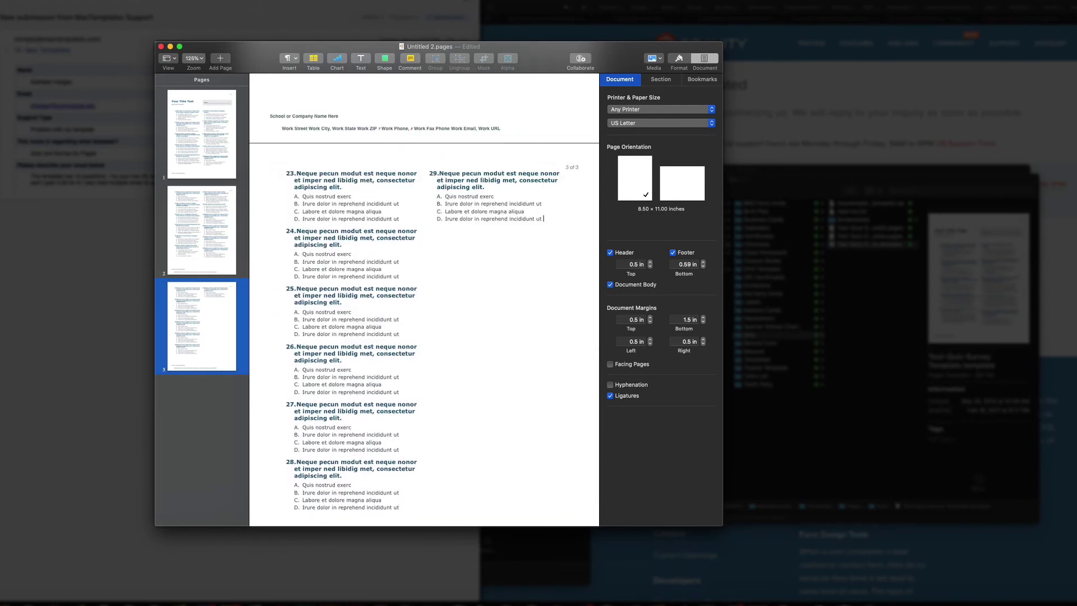
key("super+v")
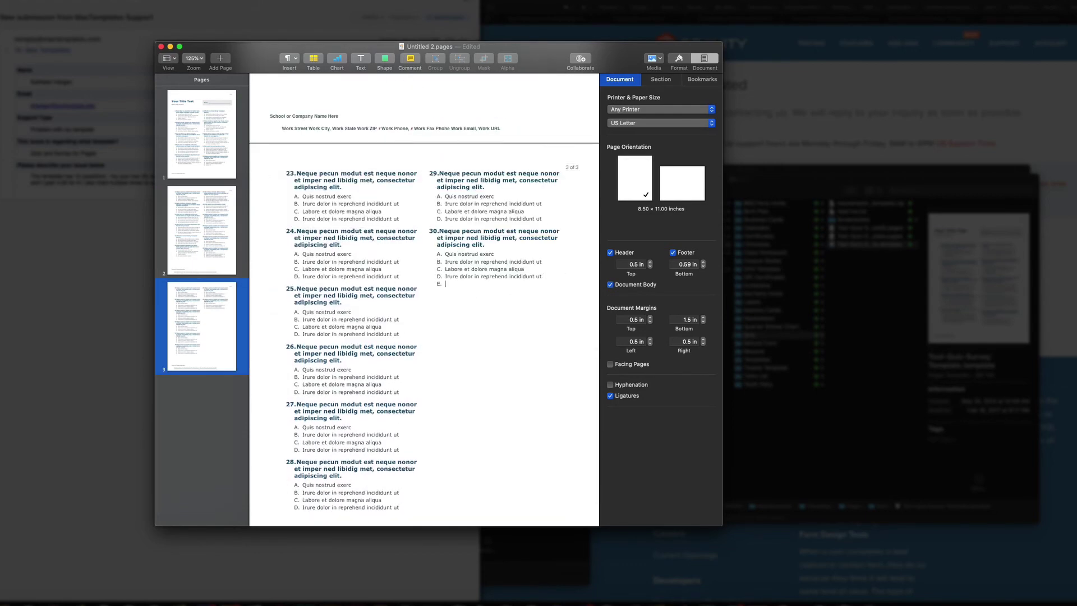
key("super+v")
key("super+v")
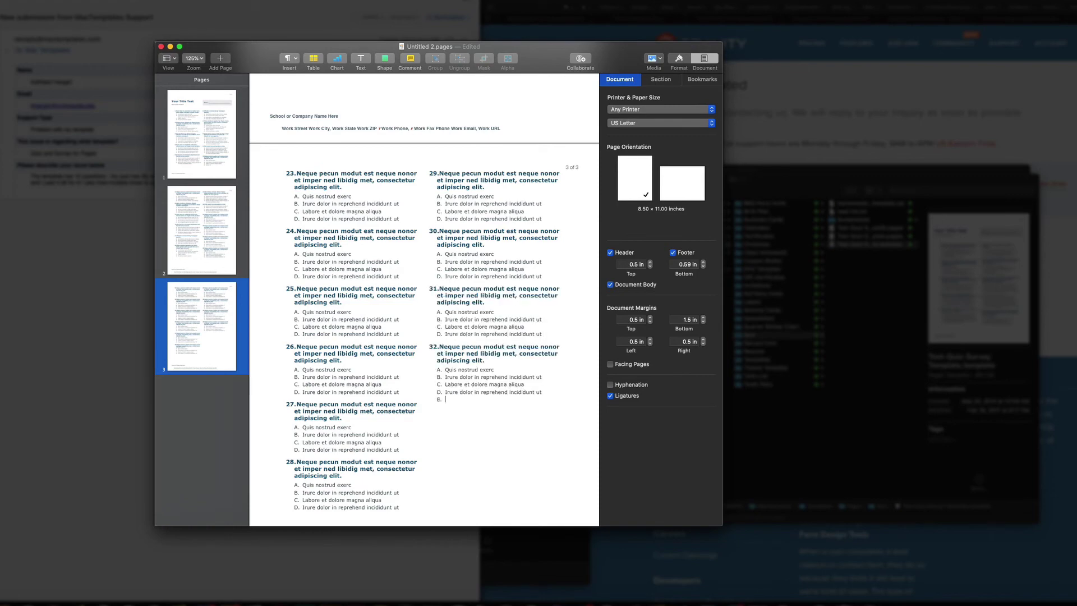
key("super+v")
key("super+v")
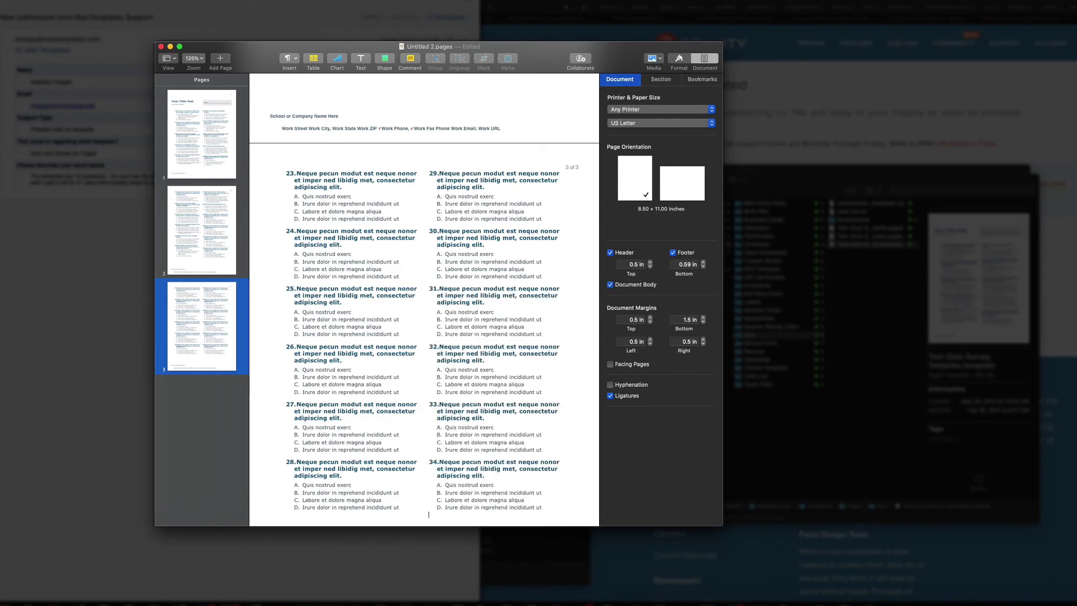
key("super+v")
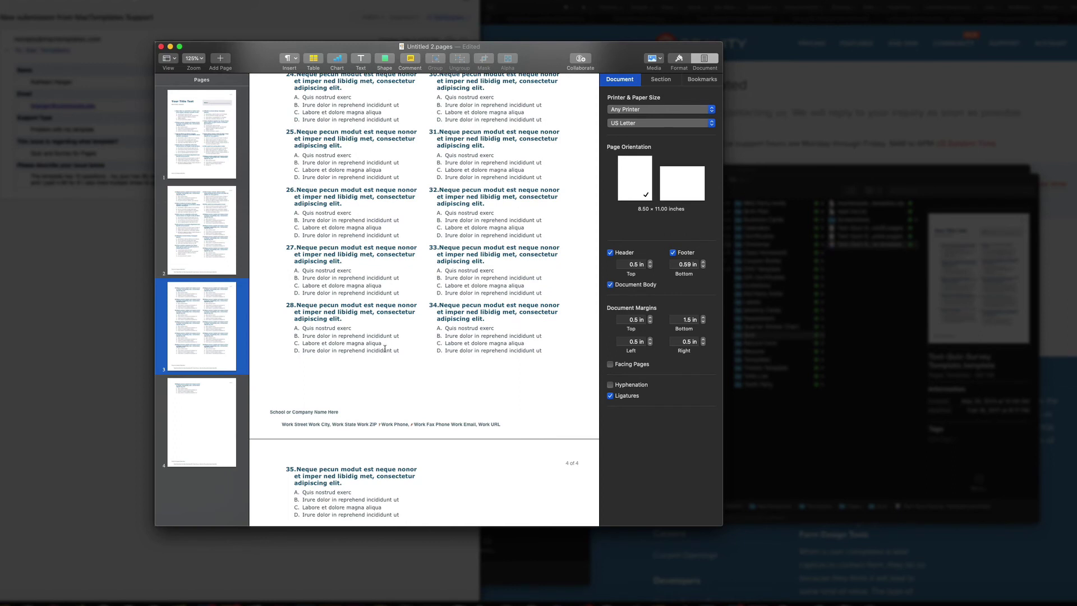
Delete the work address line below the footer and check the footers of the other pages.
scroll(385, 349, "down", 5)
left_click(340, 338)
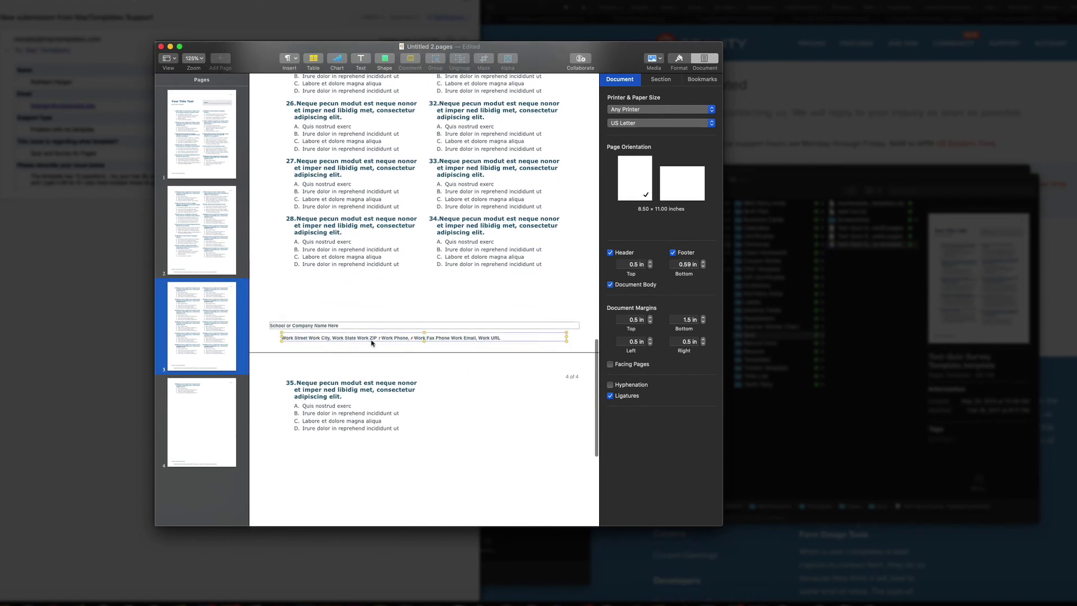
key("Delete")
scroll(336, 331, "up", 10)
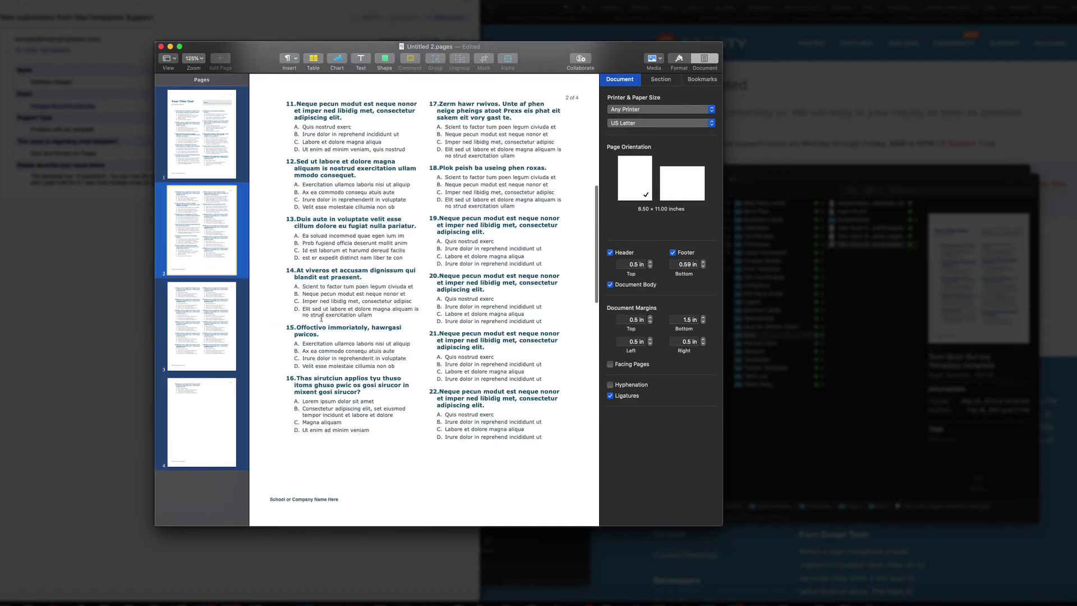
scroll(321, 314, "down", 15)
scroll(320, 314, "up", 20)
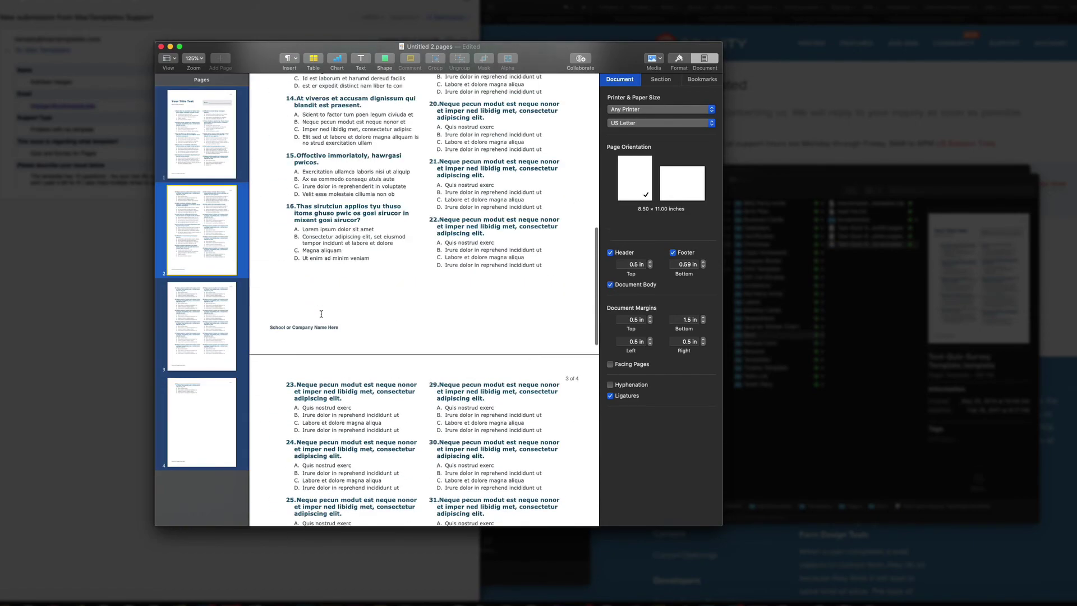
Center-align the "School or Company Name Here" footer text on page 1.
scroll(337, 252, "down", 9)
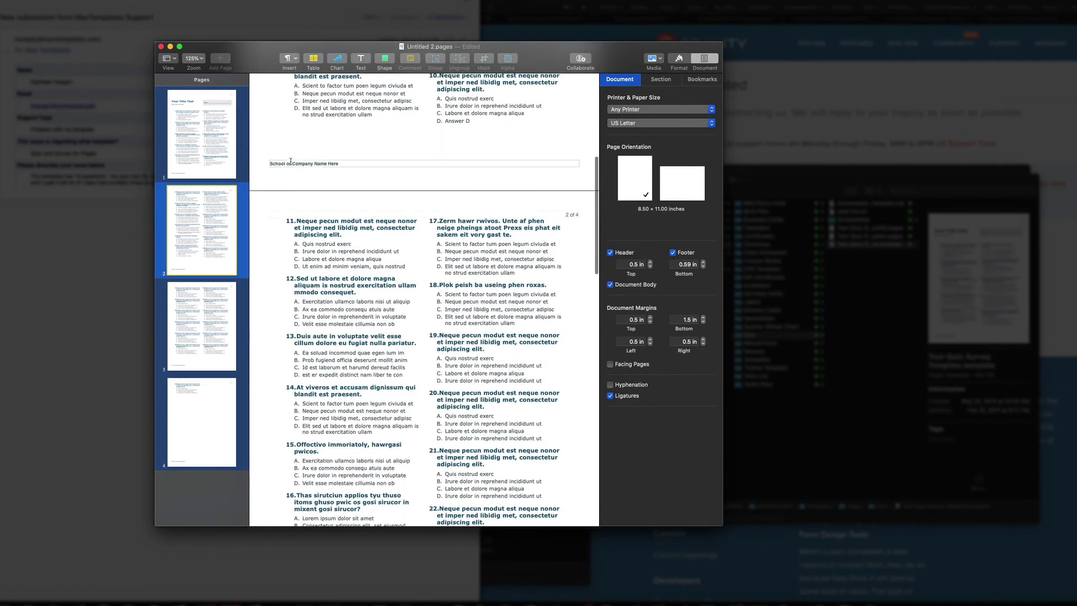
left_click(315, 164)
triple_click(331, 166)
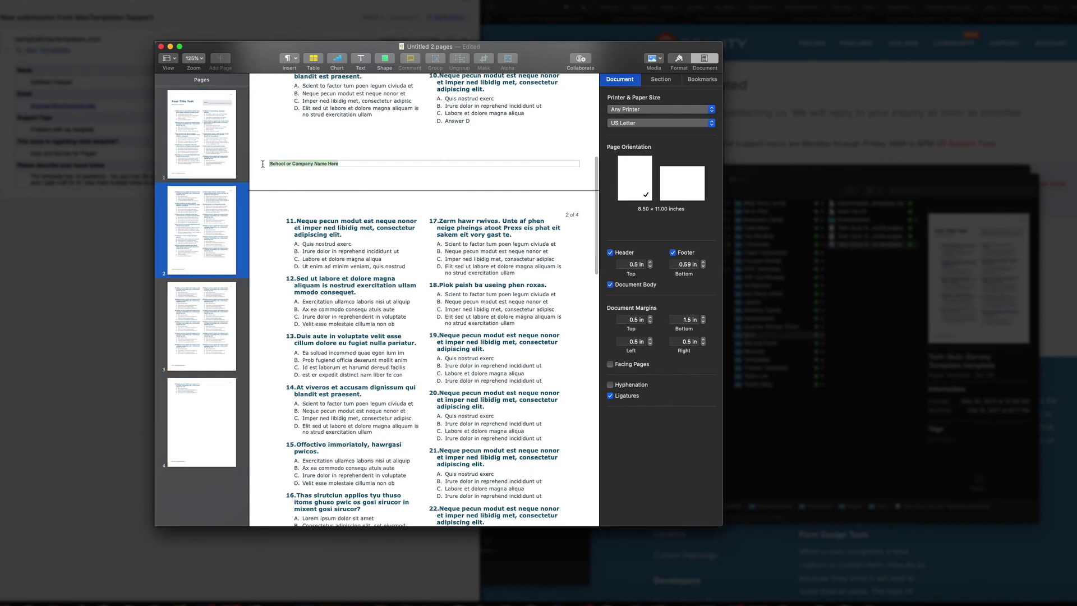
left_click(678, 57)
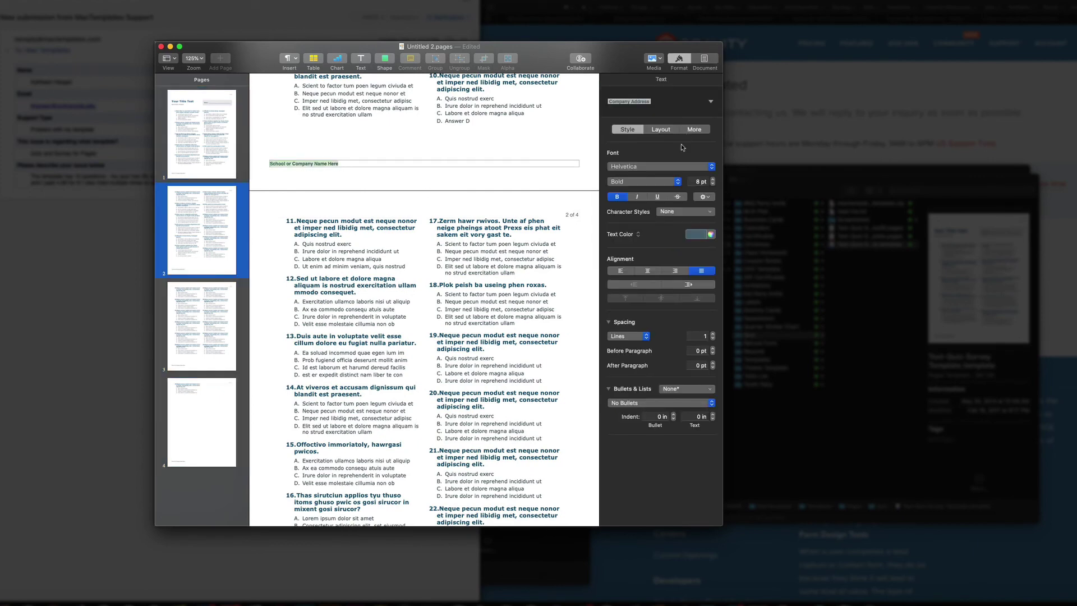
left_click(651, 269)
Compare the footer alignment across all four pages and check the text style of the "Your Title Test" heading.
scroll(445, 135, "up", 15)
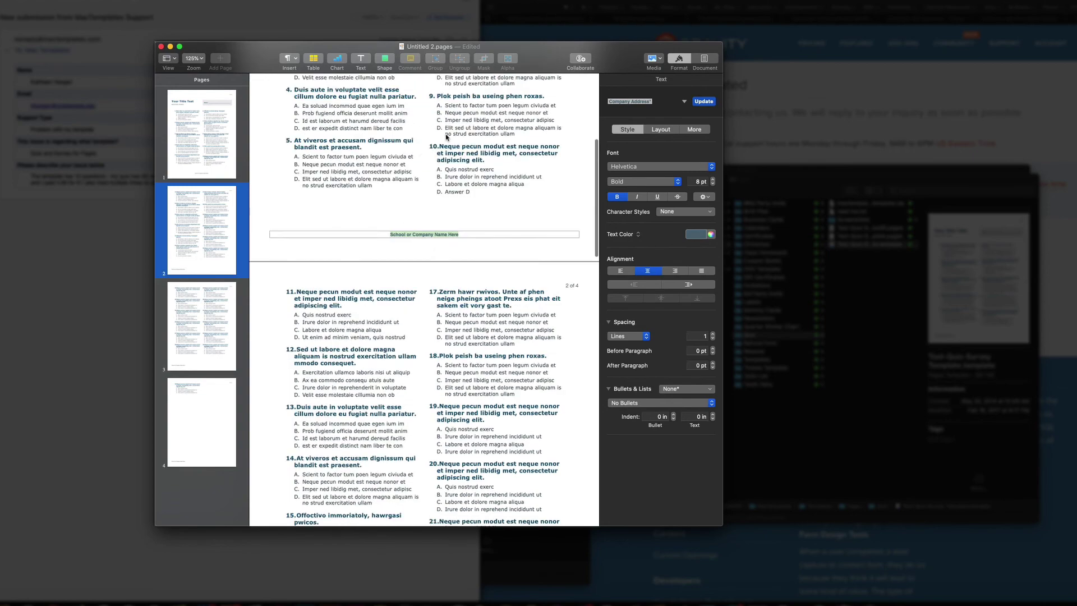
scroll(445, 135, "down", 10)
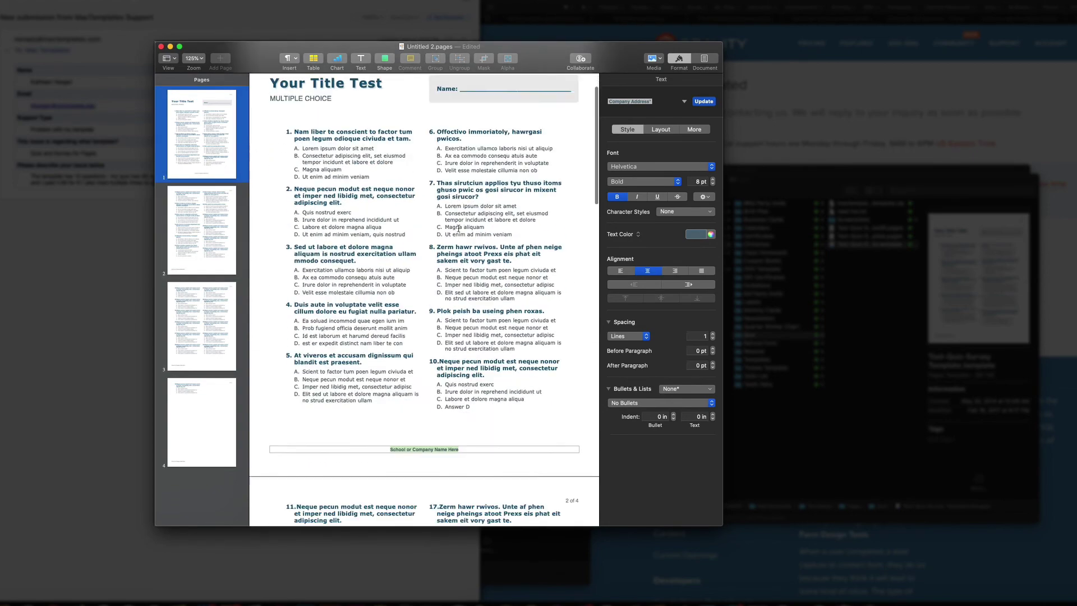
scroll(459, 230, "down", 15)
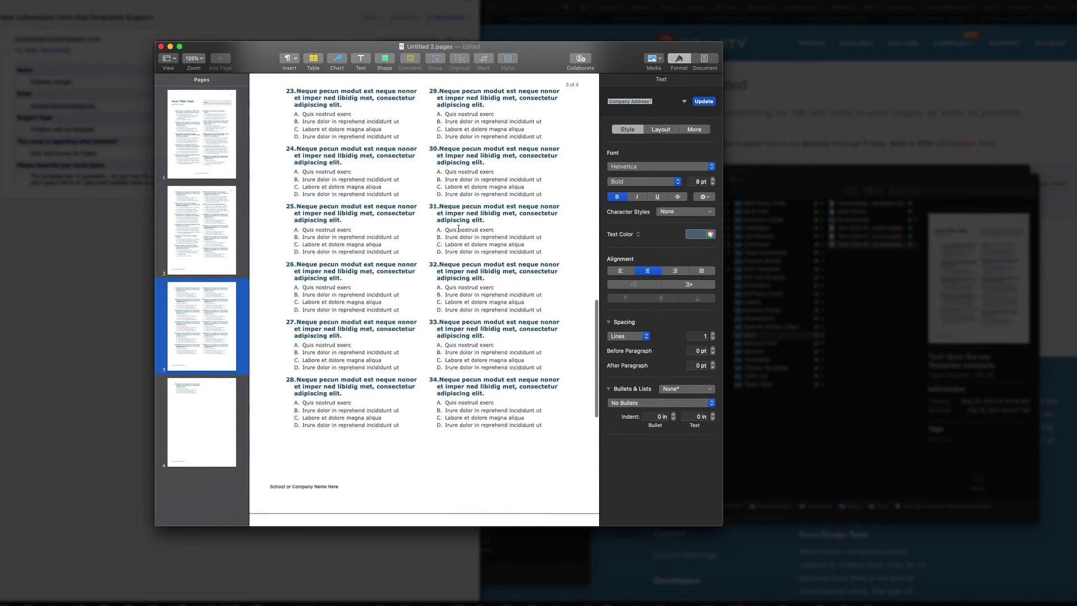
scroll(325, 400, "down", 5)
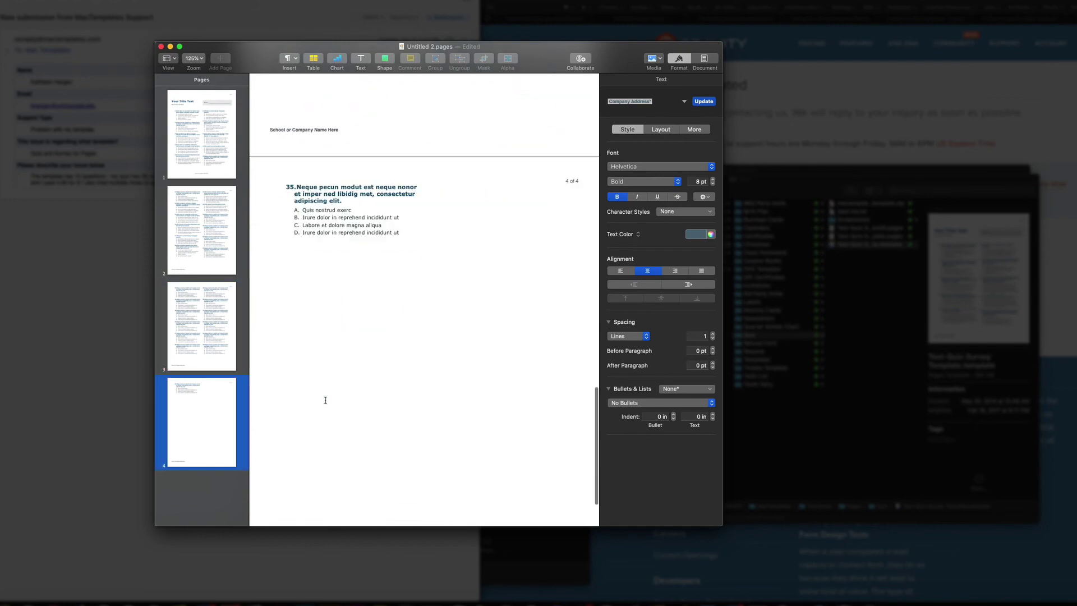
scroll(402, 459, "up", 20)
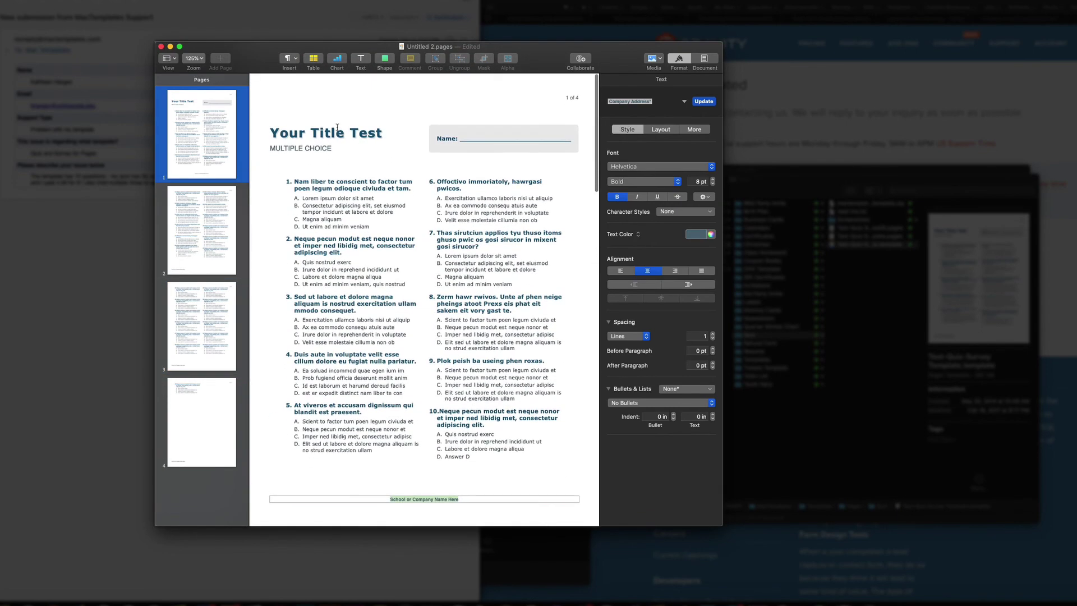
triple_click(362, 135)
scroll(375, 182, "down", 20)
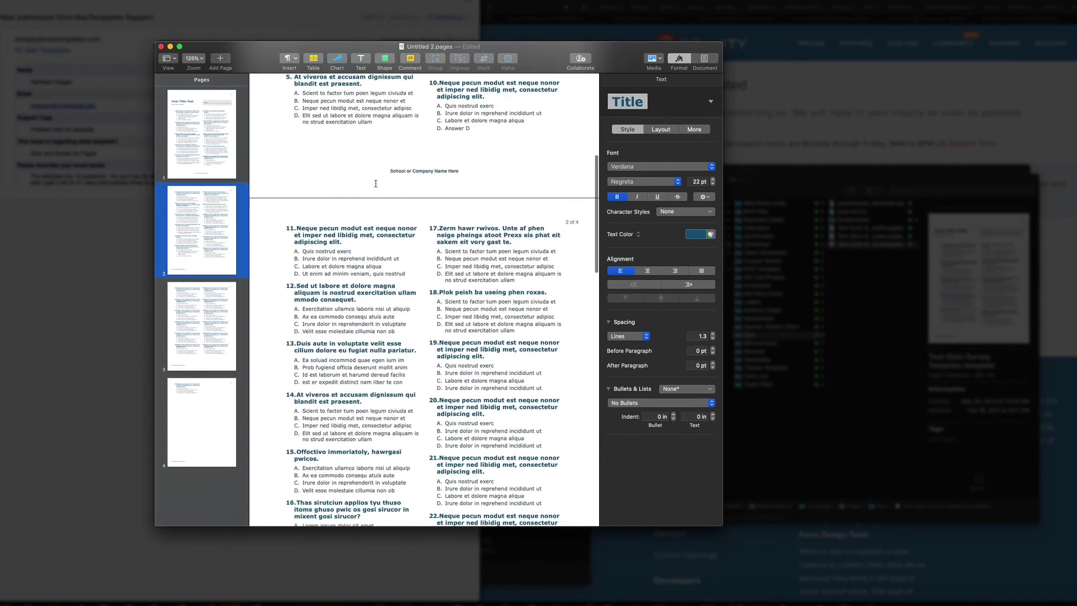
scroll(376, 183, "up", 20)
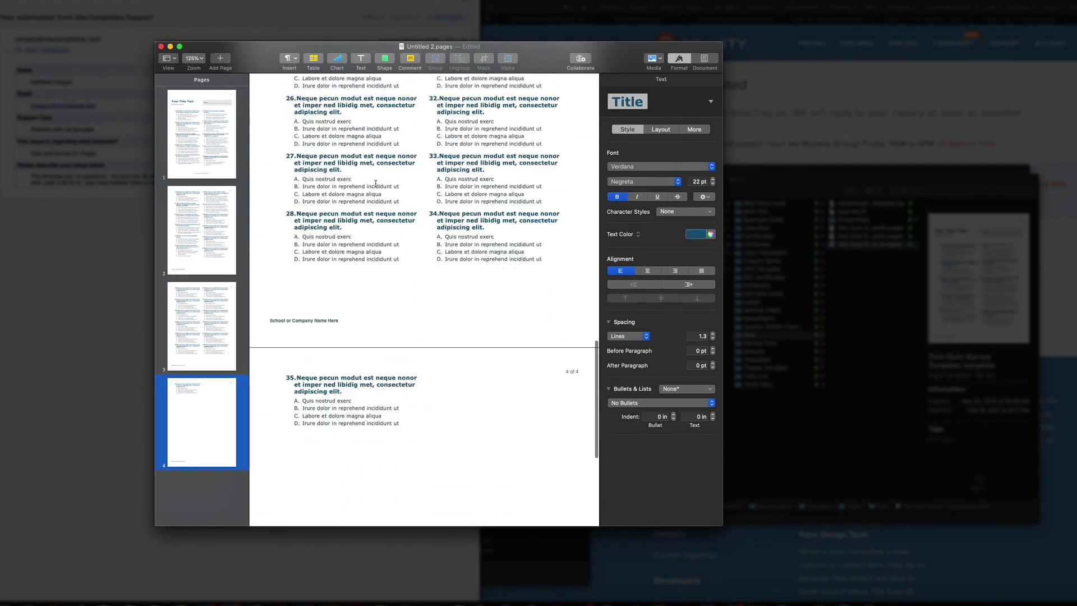